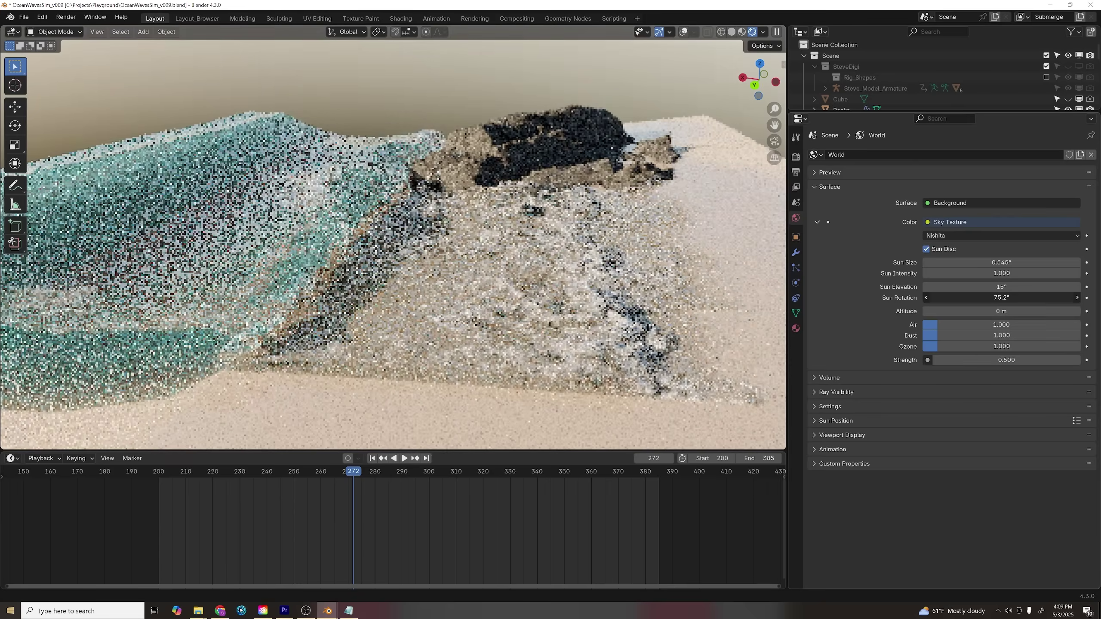
# Drag the sky texture's Sun Rotation from 75.2° to 239° to relight the wave
pyautogui.moveTo(1001, 298); pyautogui.dragTo(1063, 298)
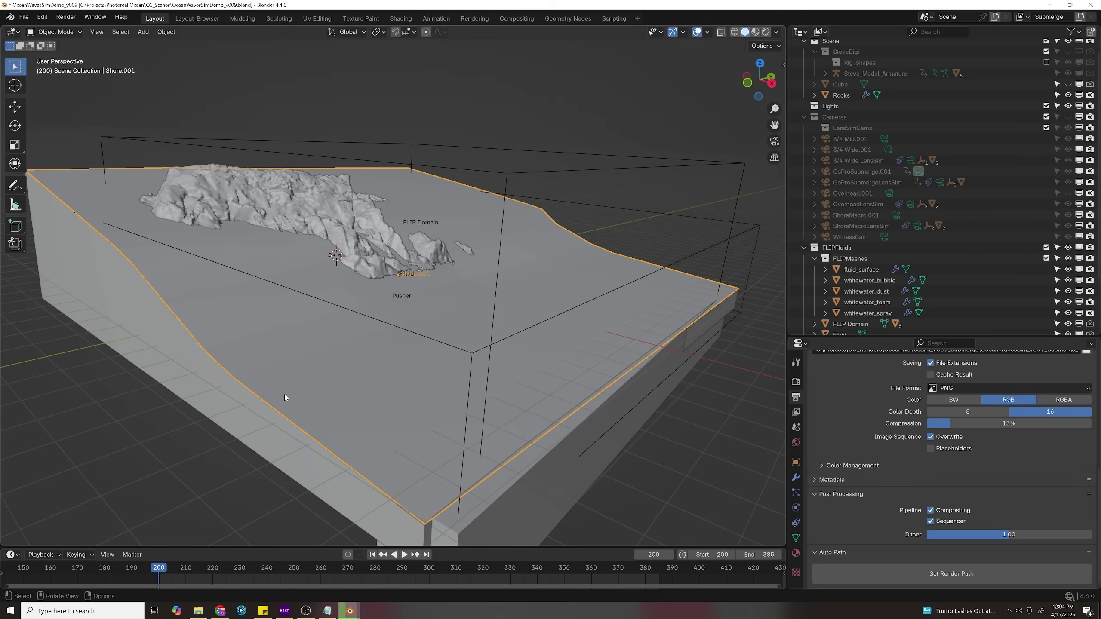
# Frame the scene in Front Orthographic view and orbit around the shore slab and Rocks object
pyautogui.press('KP_Decimal')
pyautogui.press('KP_1')
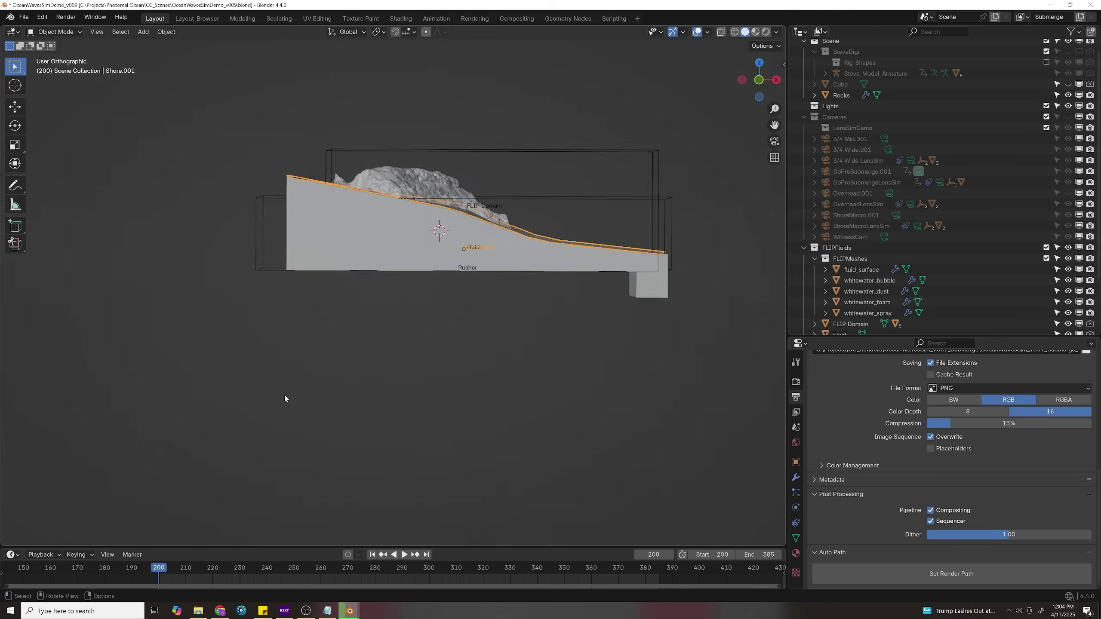
pyautogui.scroll(2, 492, 276)
pyautogui.moveTo(632, 229); pyautogui.dragTo(439, 291, button='middle')
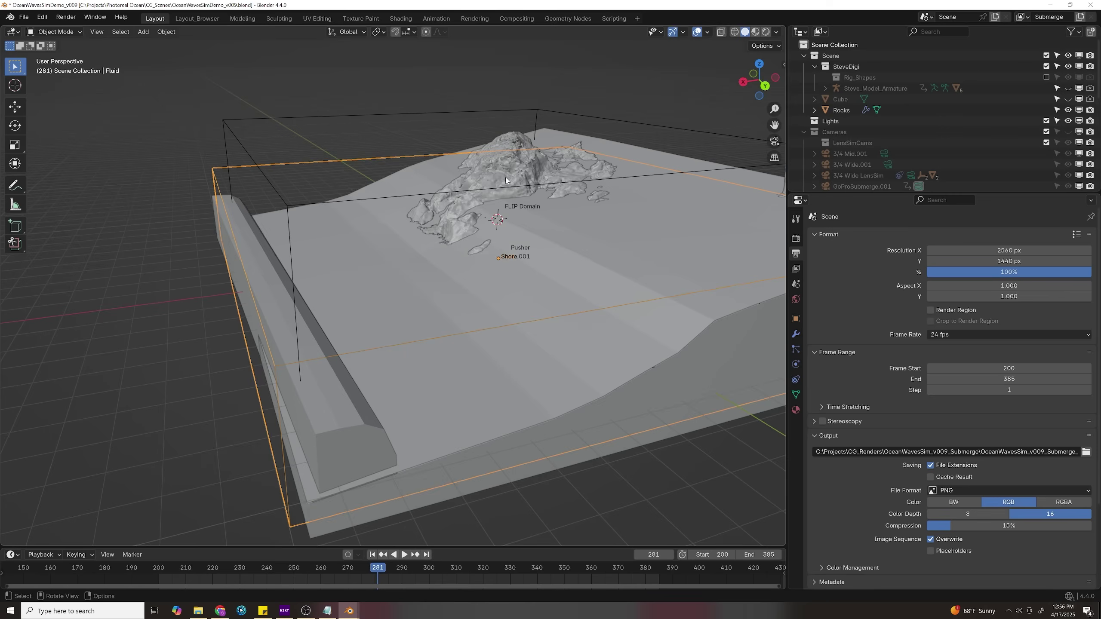
pyautogui.click(506, 177)
pyautogui.moveTo(506, 177); pyautogui.dragTo(607, 208, button='middle')
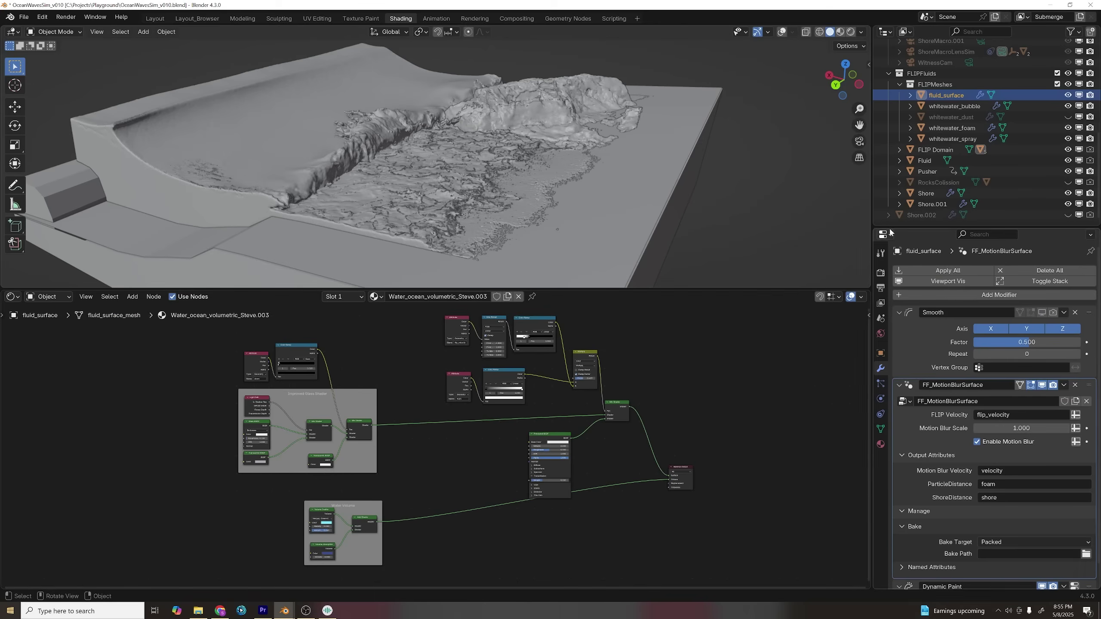
# Zoom and pan the node editor onto the water material's Improved Glass Shader frame
pyautogui.scroll(3, 954, 147)
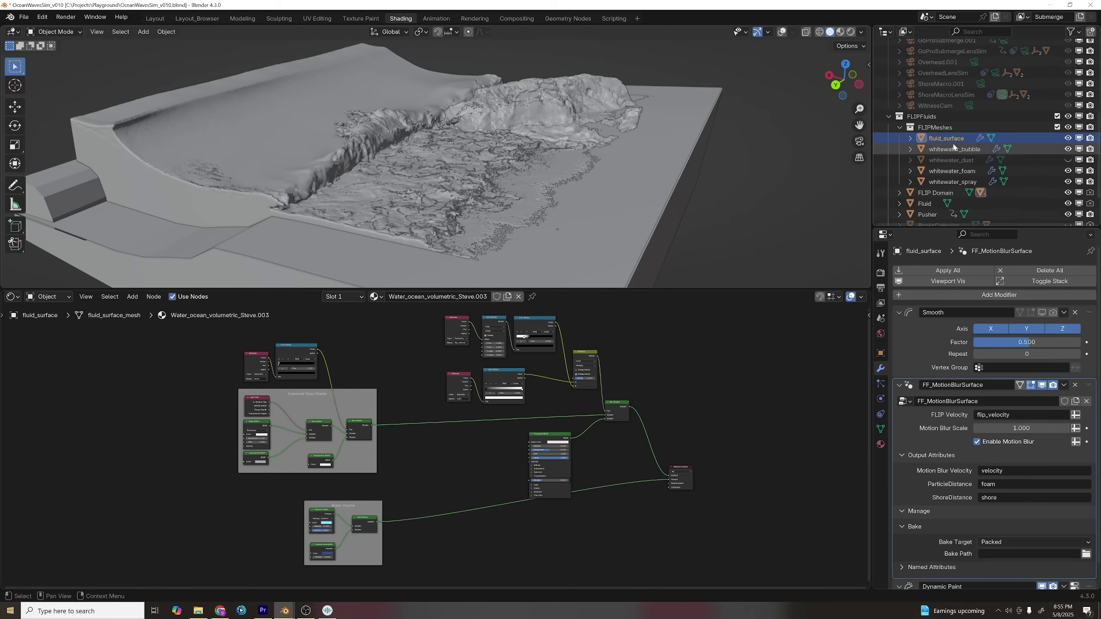
pyautogui.scroll(10, 953, 147)
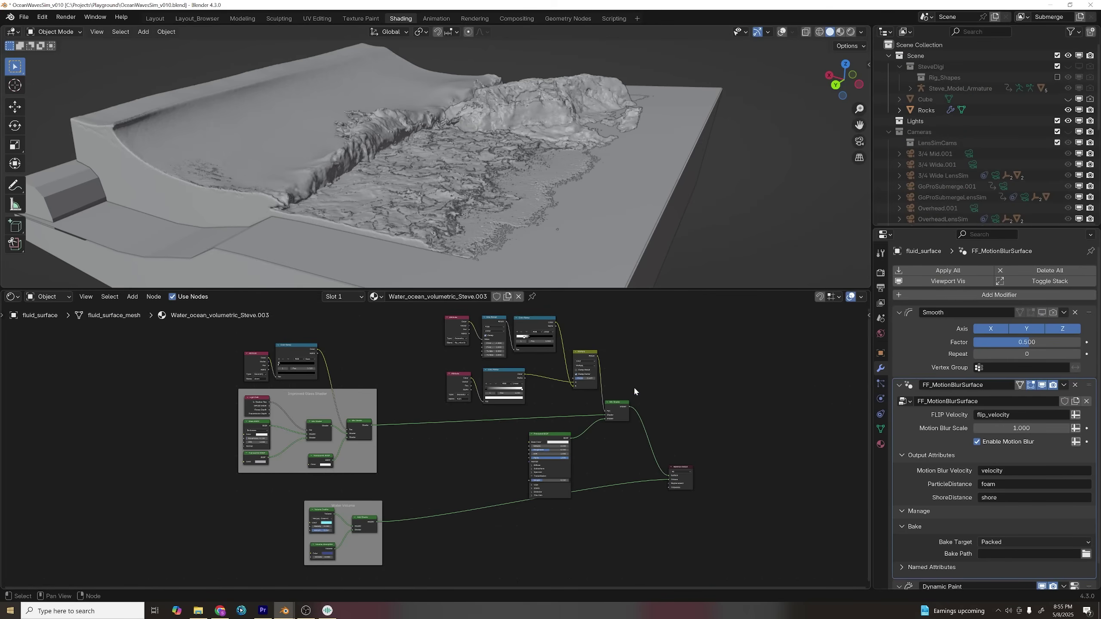
pyautogui.scroll(2, 406, 441)
pyautogui.moveTo(405, 441); pyautogui.dragTo(527, 391, button='middle')
pyautogui.scroll(2, 609, 477)
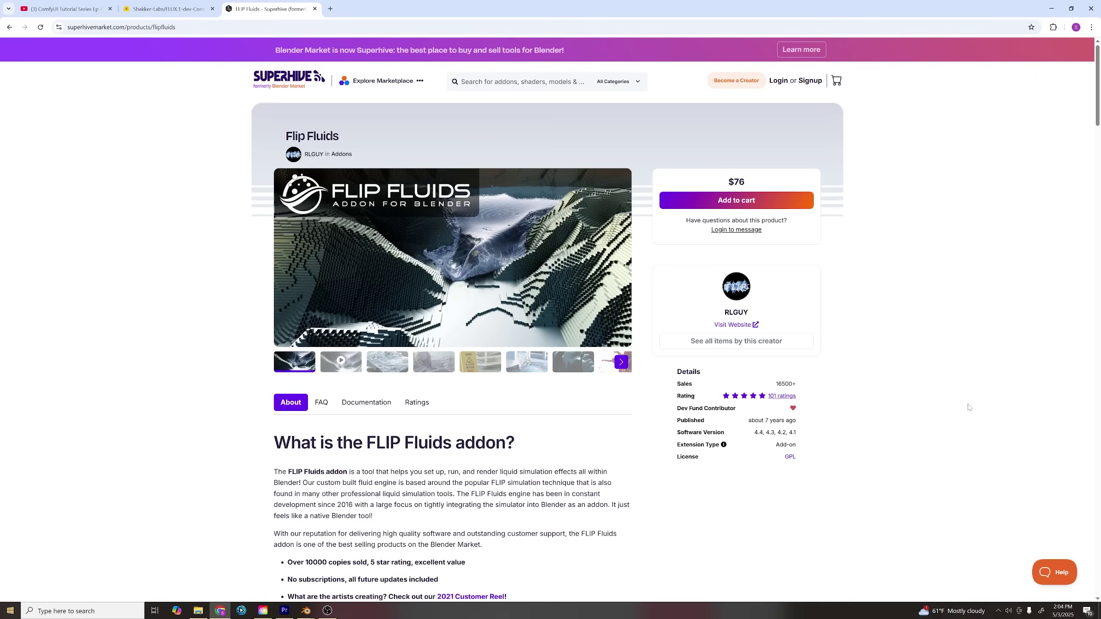
pyautogui.scroll(-8, 970, 407)
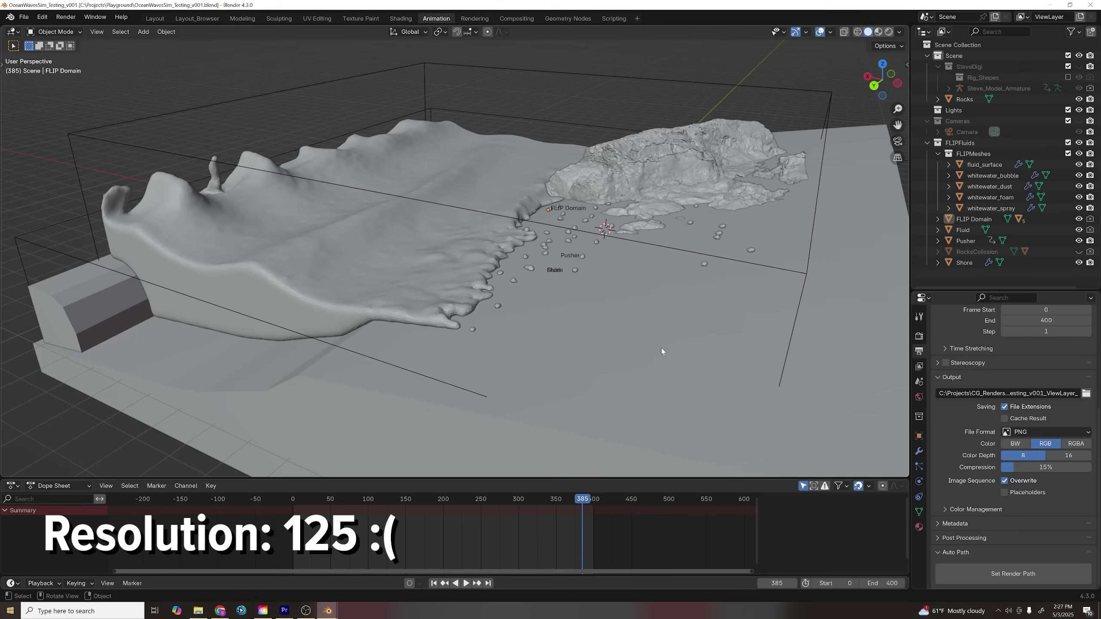
# Orbit around the shoreline rocks and wave crest, and pan across the motion blur node tree
pyautogui.moveTo(661, 348); pyautogui.dragTo(495, 323, button='middle')
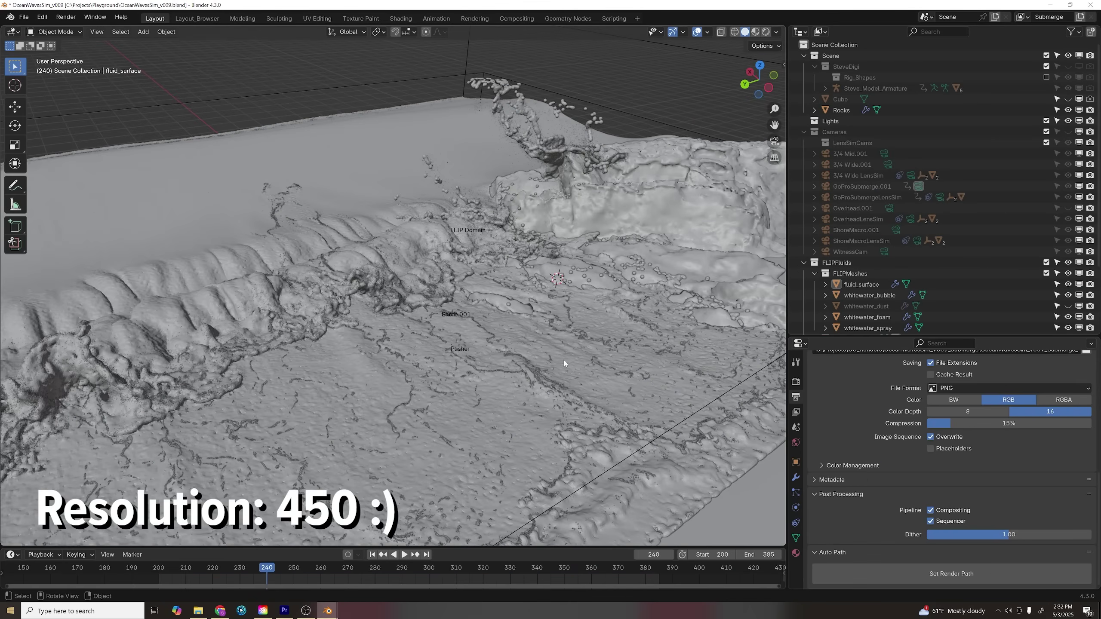
pyautogui.scroll(5, 564, 363)
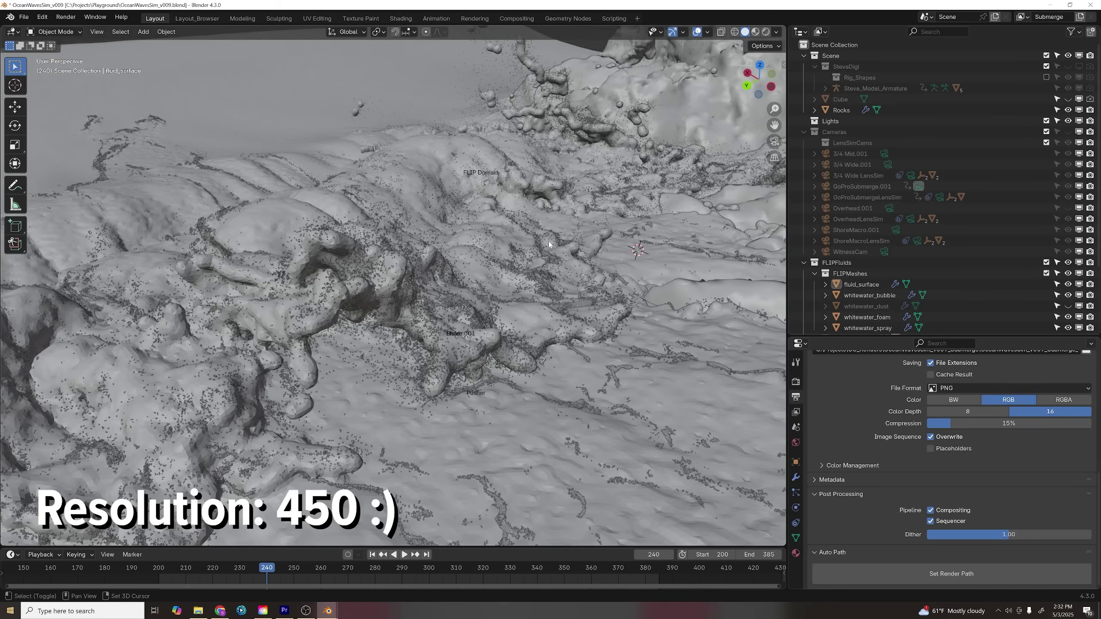
pyautogui.moveTo(550, 244); pyautogui.dragTo(449, 346, button='middle')
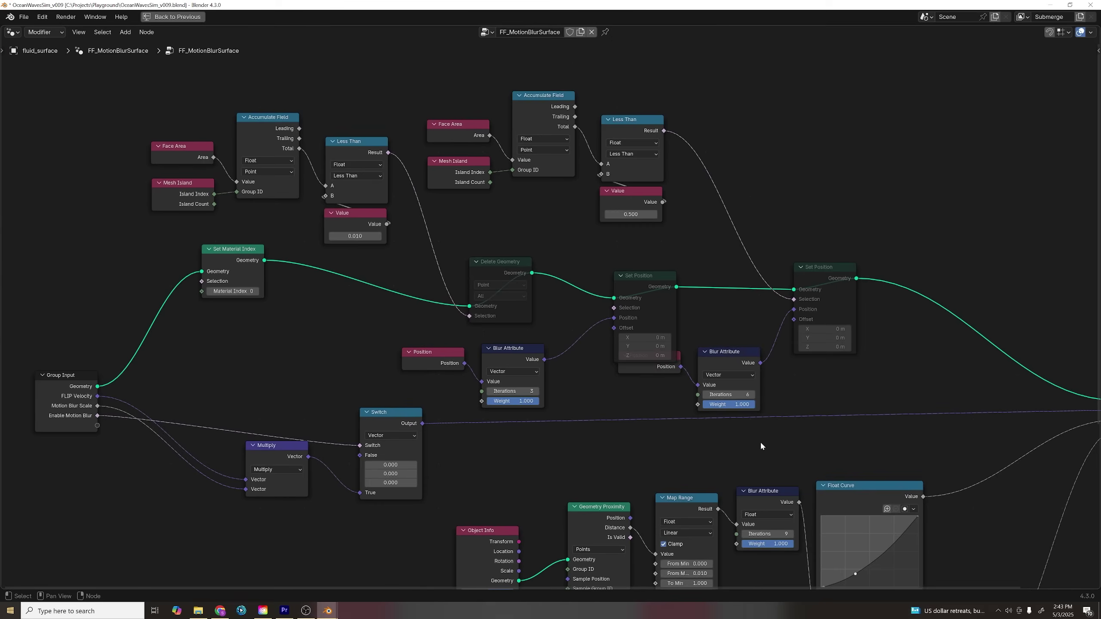
pyautogui.moveTo(760, 441); pyautogui.dragTo(581, 349, button='middle')
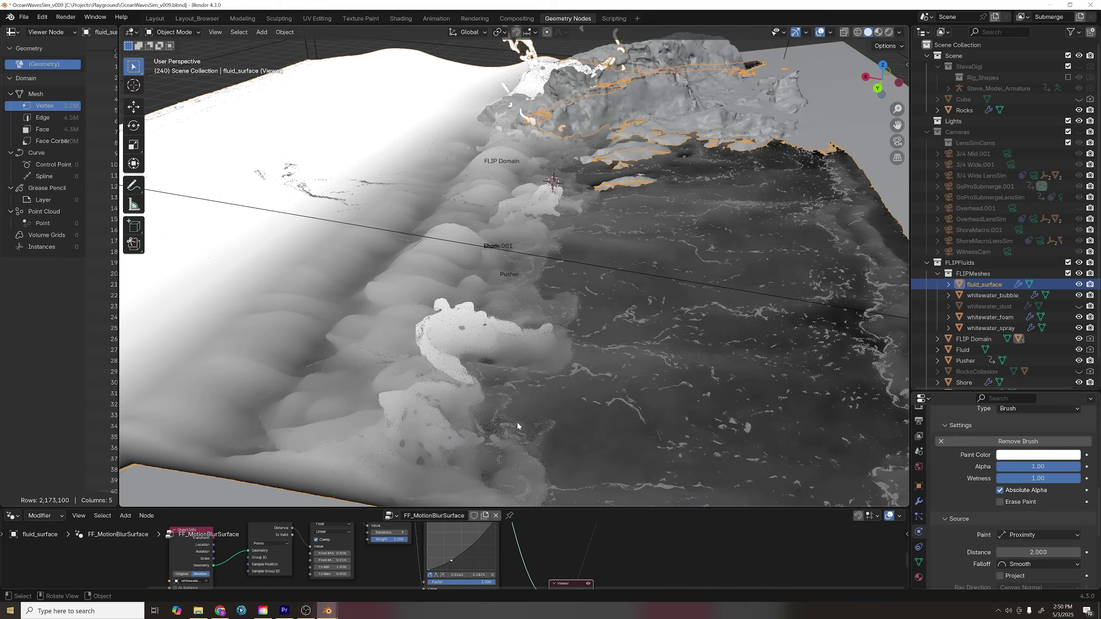
pyautogui.moveTo(516, 422); pyautogui.dragTo(502, 413, button='middle')
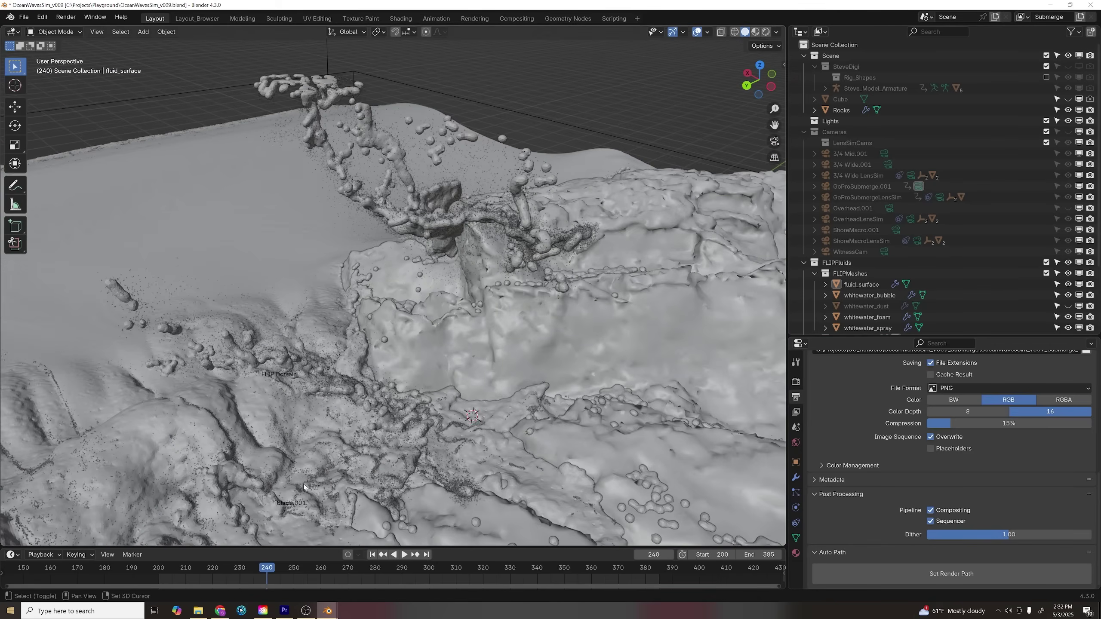
# Unmute the Delete Geometry node so tiny fluid islands are removed
pyautogui.moveTo(303, 485); pyautogui.dragTo(474, 345, button='middle')
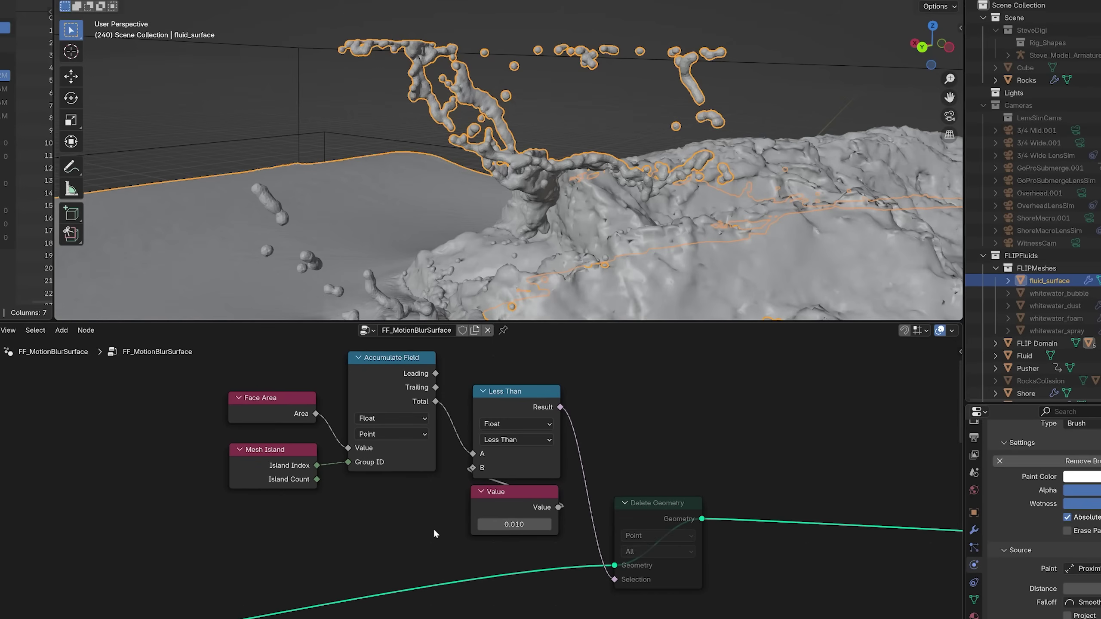
pyautogui.click(652, 502)
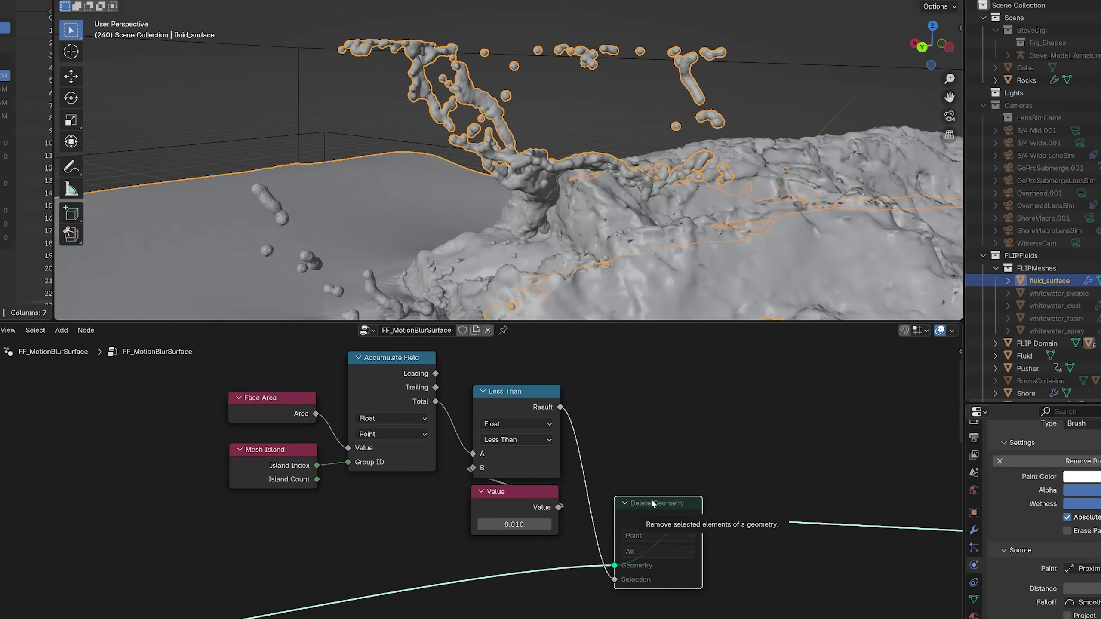
pyautogui.press('m')
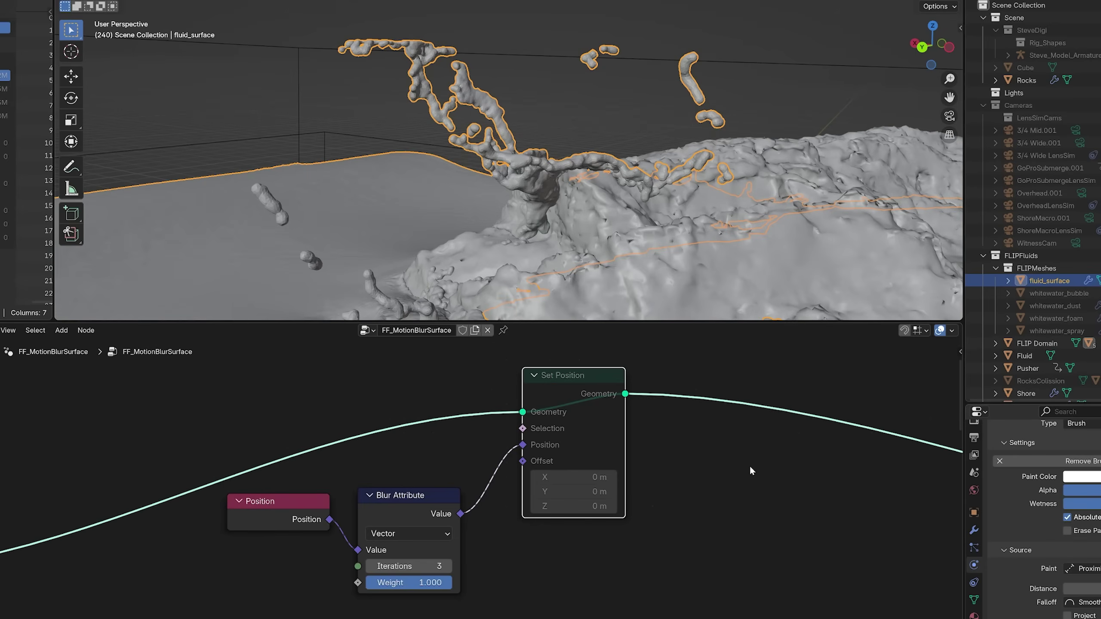
# Unmute the Set Position node to smooth the fluid surface, then browse ocean wave images
pyautogui.scroll(-3, 749, 465)
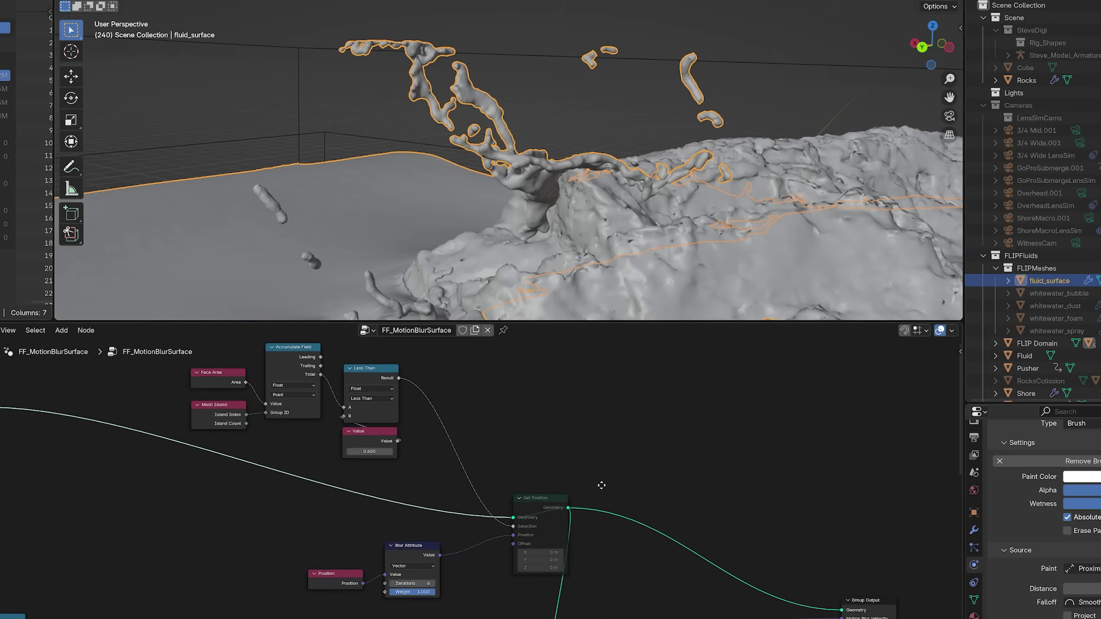
pyautogui.moveTo(597, 485); pyautogui.dragTo(540, 537, button='middle')
pyautogui.press('m')
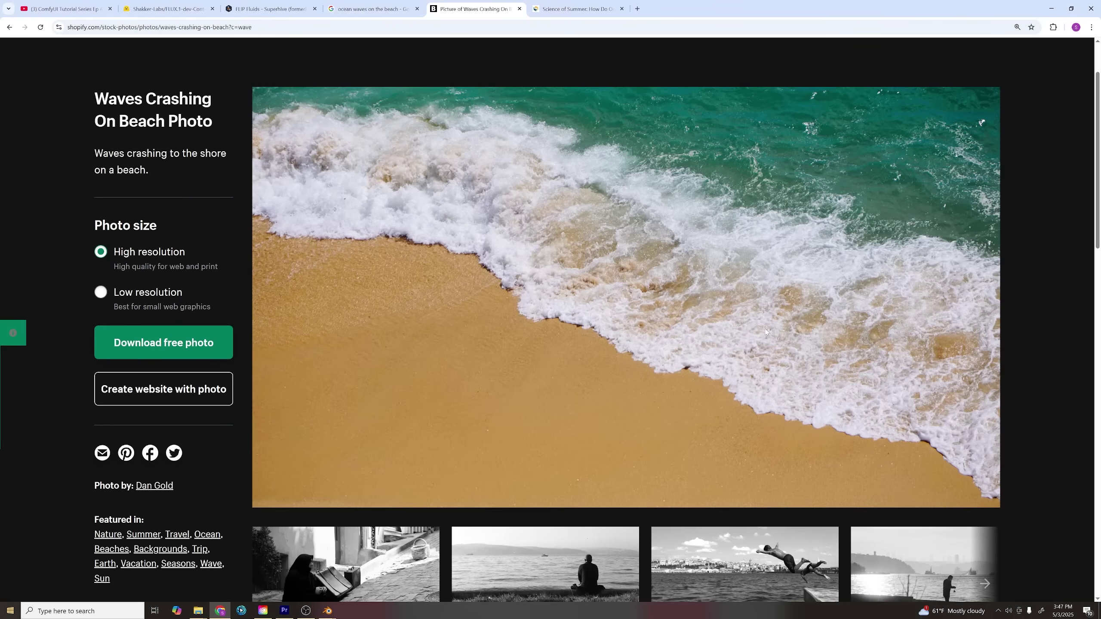
pyautogui.click(376, 6)
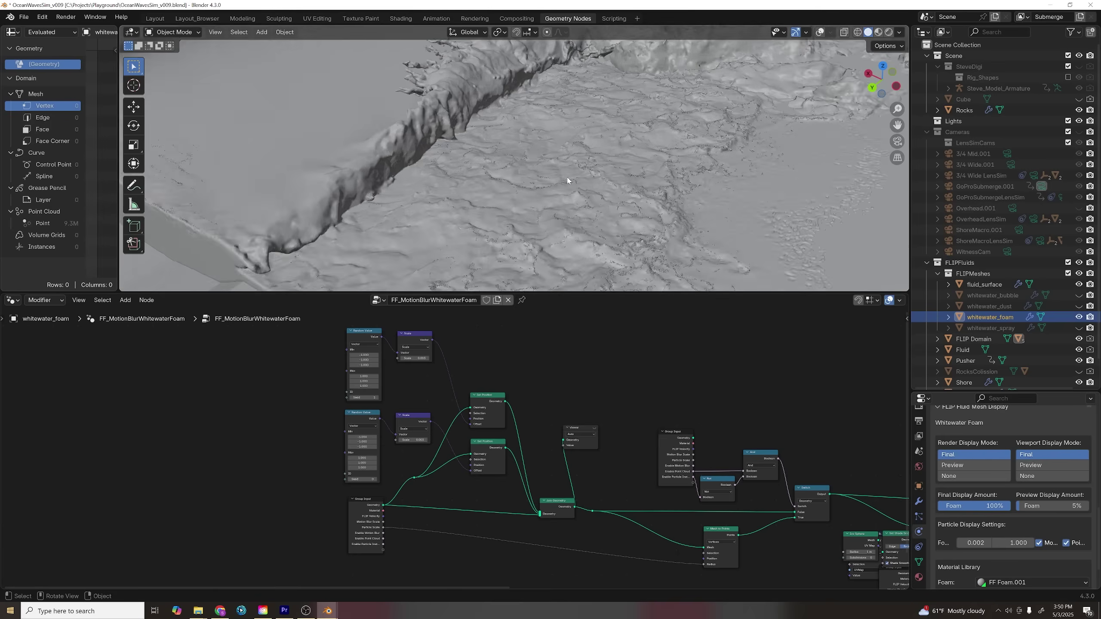
pyautogui.scroll(5, 570, 177)
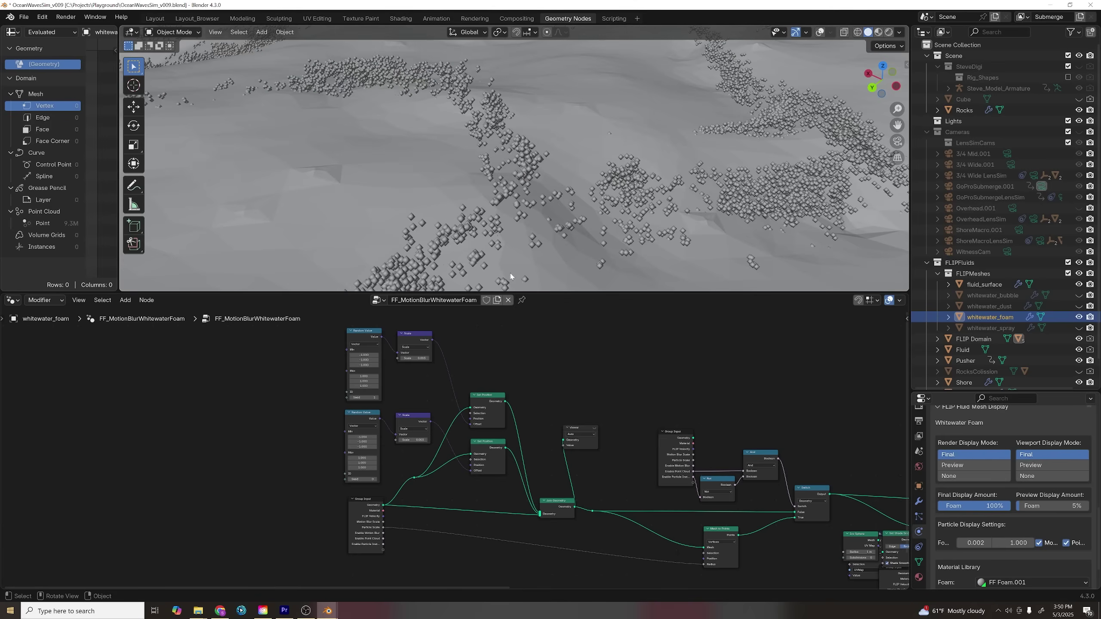
pyautogui.scroll(2, 512, 452)
pyautogui.moveTo(577, 382); pyautogui.dragTo(585, 426, button='middle')
pyautogui.scroll(-2, 568, 407)
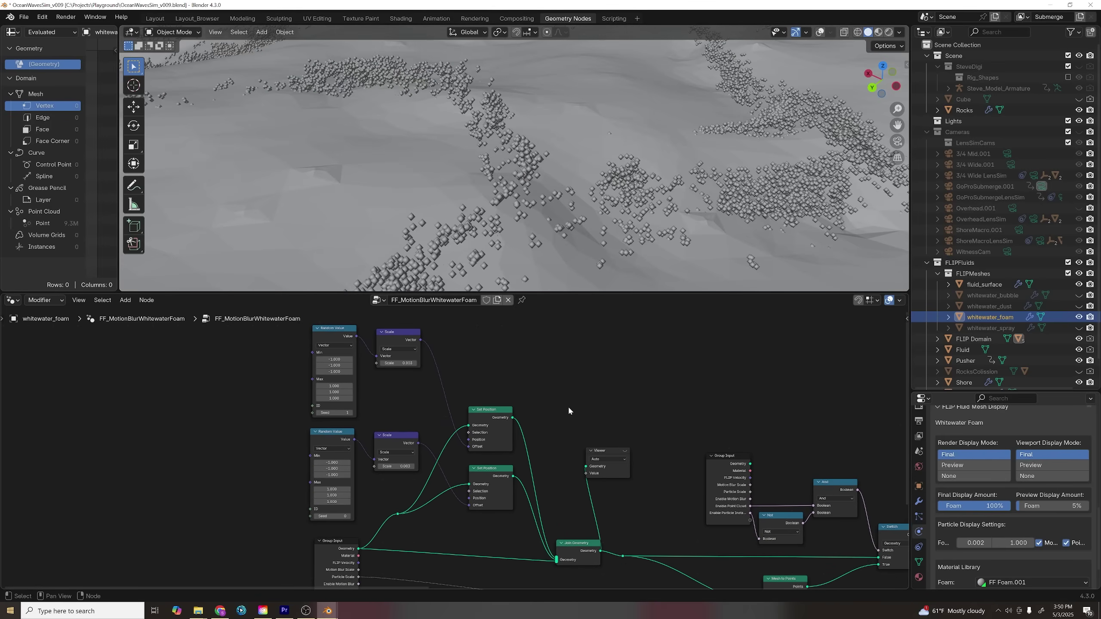
pyautogui.scroll(-2, 547, 446)
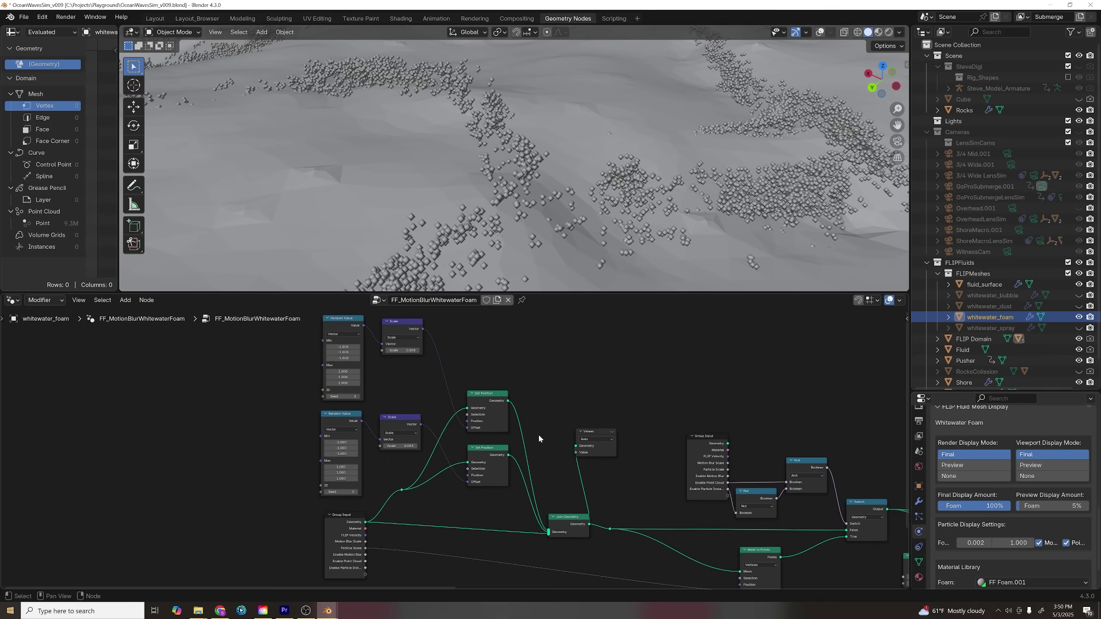
pyautogui.press('m')
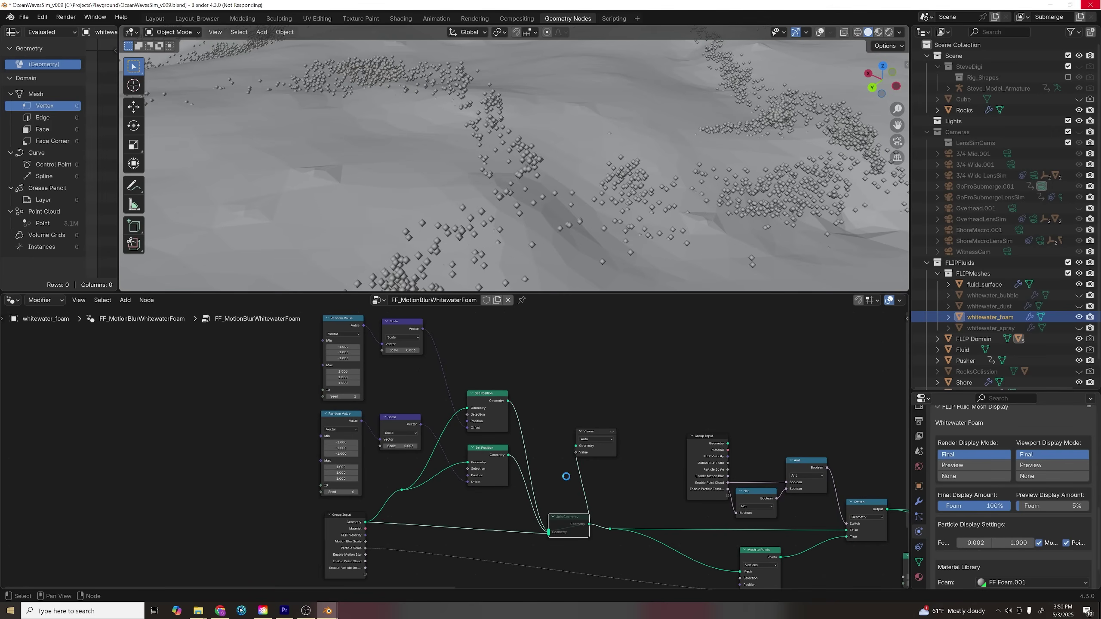
pyautogui.press('m')
pyautogui.scroll(6, 316, 427)
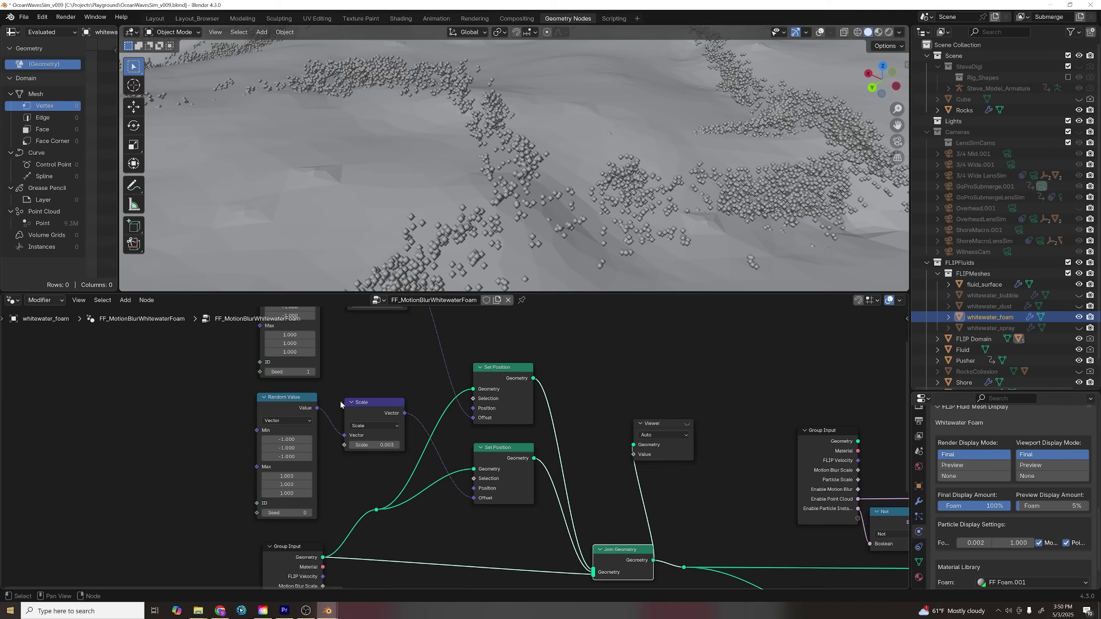
pyautogui.scroll(-3, 536, 360)
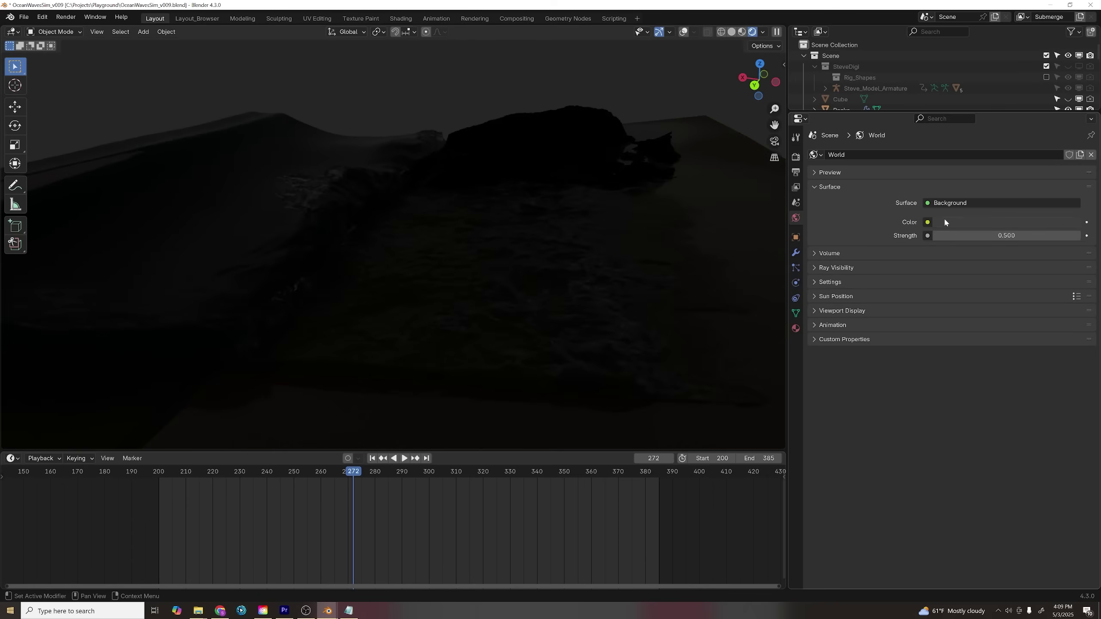
# Drive the world Color with a Sky Texture: rotation 239°, altitude 5000 m, sun intensity 0.35
pyautogui.click(928, 223)
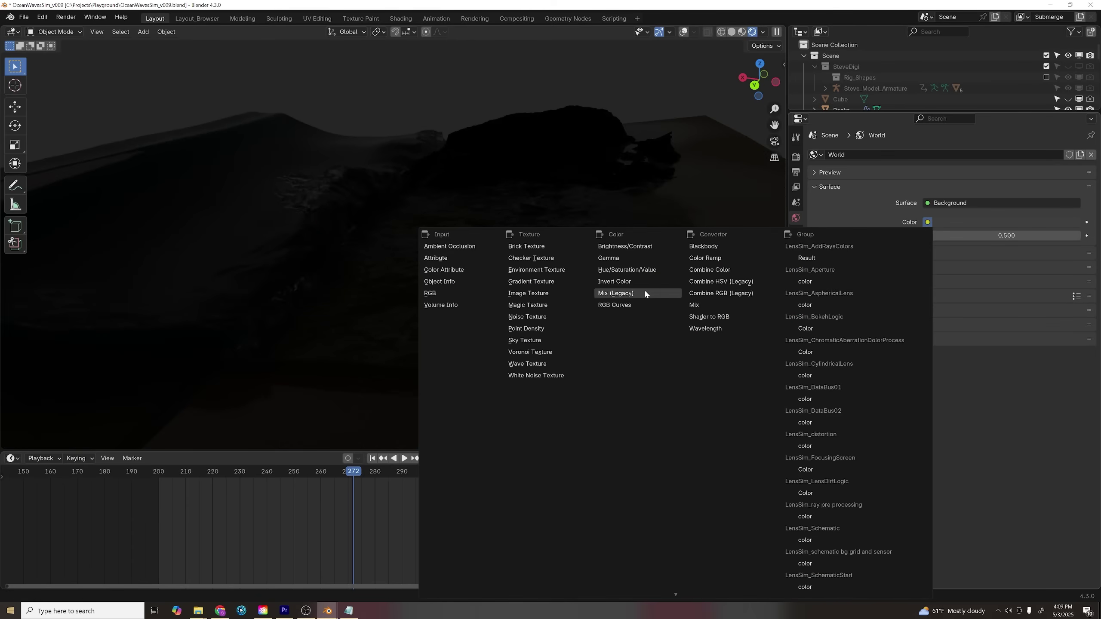
pyautogui.click(548, 341)
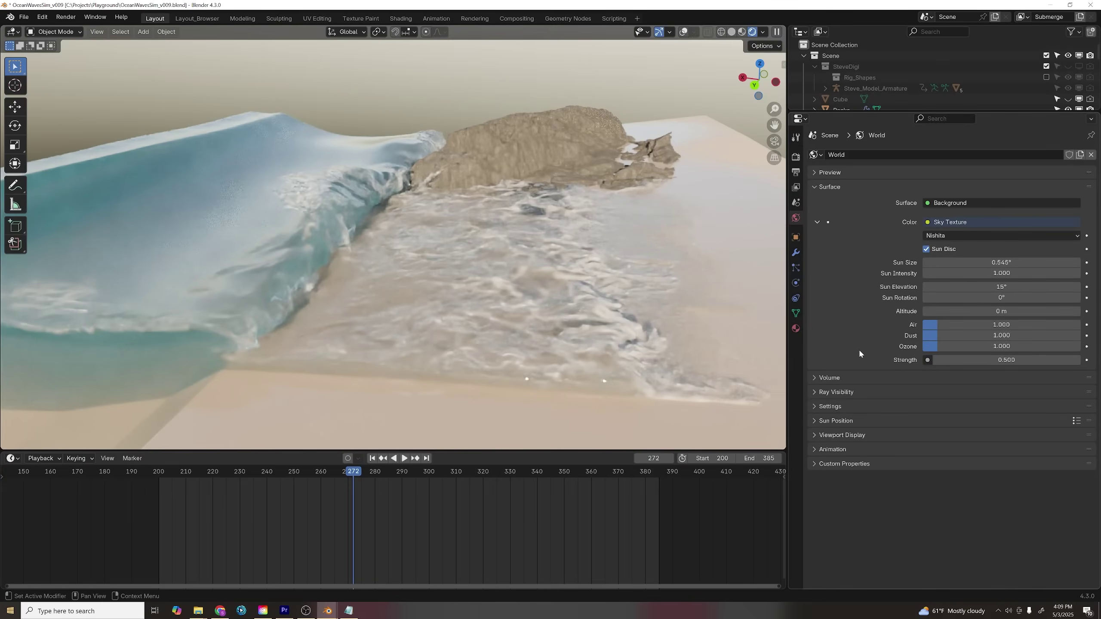
pyautogui.moveTo(1002, 298); pyautogui.dragTo(1067, 298)
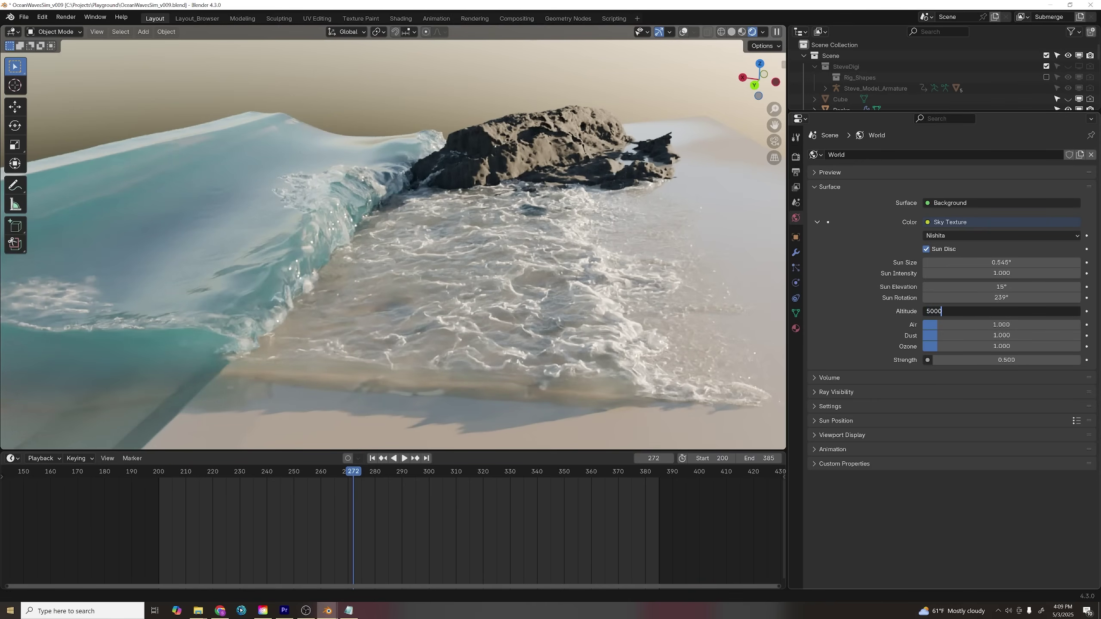
pyautogui.press('Return')
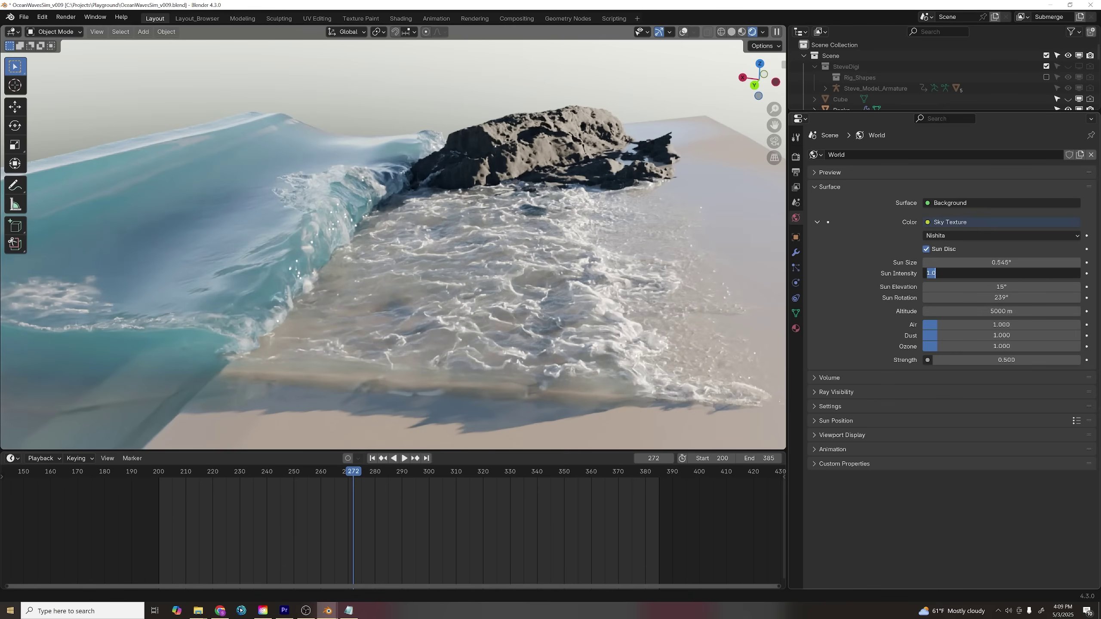
pyautogui.write('.35')
pyautogui.press('Return')
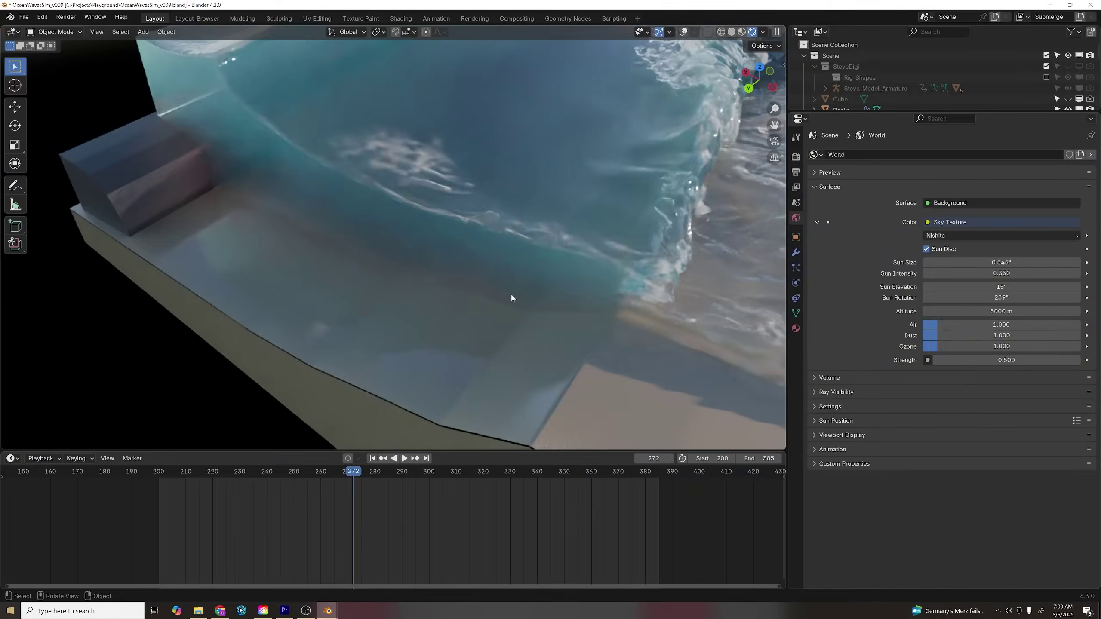
# Inspect the wave from below, then brighten the water's Volume Absorption colour in the Shading workspace
pyautogui.scroll(10, 506, 297)
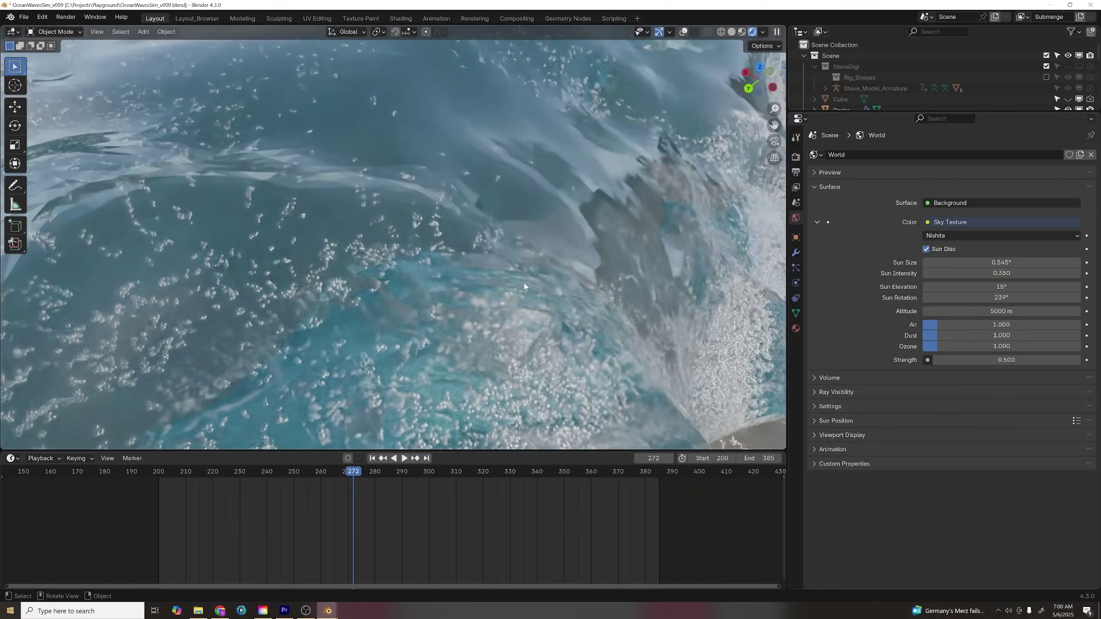
pyautogui.moveTo(525, 286); pyautogui.dragTo(427, 285, button='middle')
pyautogui.moveTo(365, 270); pyautogui.dragTo(531, 290, button='middle')
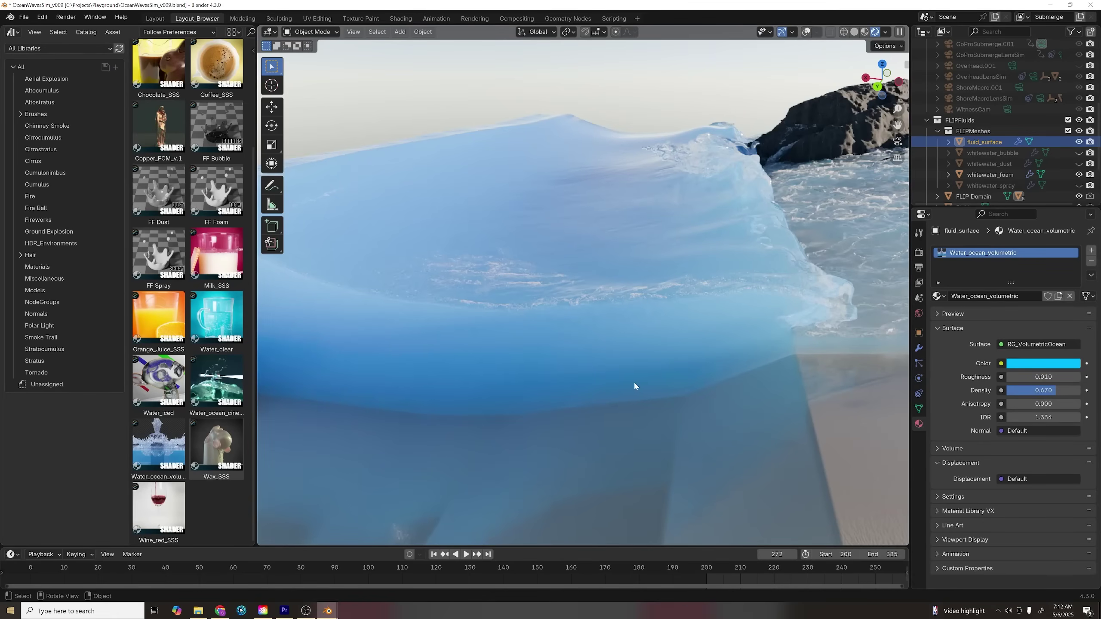
pyautogui.moveTo(635, 385)
pyautogui.mouseDown(button='middle')
pyautogui.moveTo(671, 383)
pyautogui.moveTo(651, 381)
pyautogui.mouseUp(button='middle')
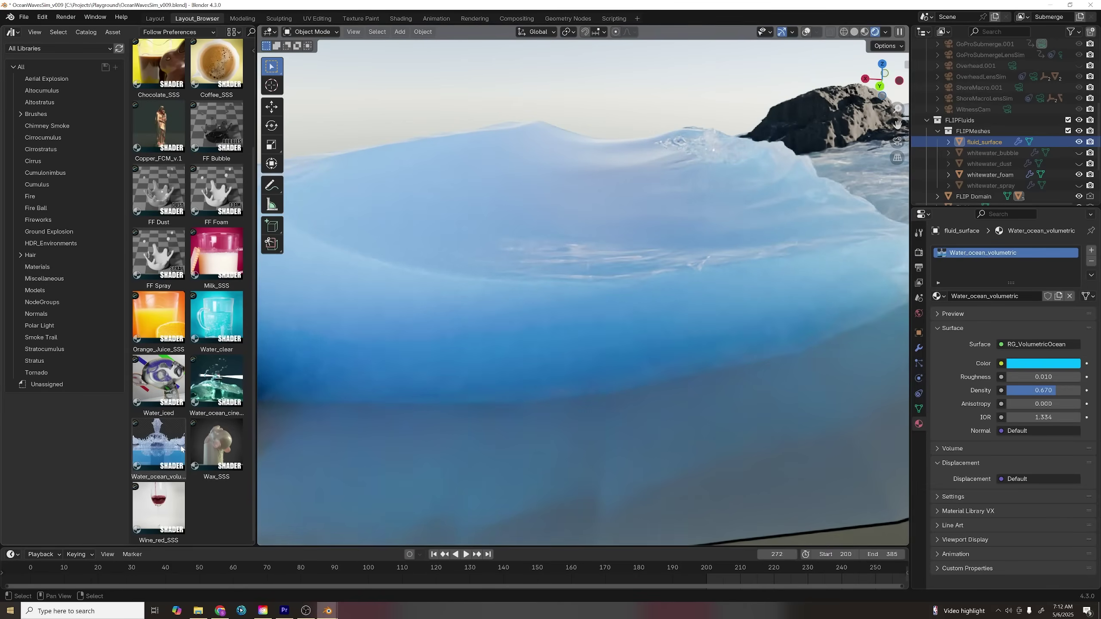
pyautogui.click(401, 18)
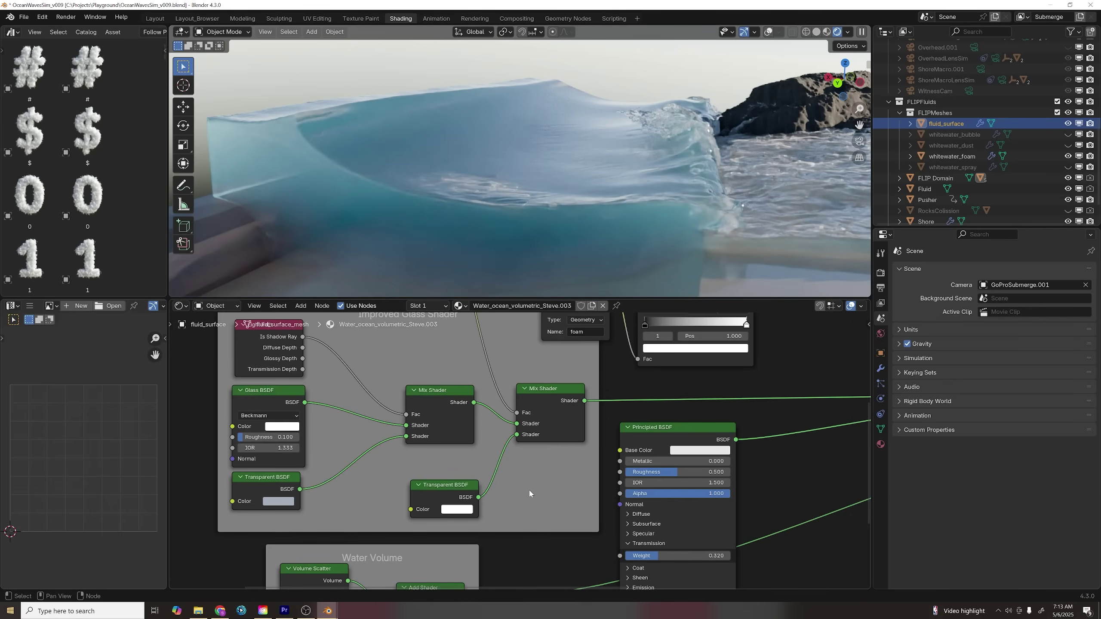
pyautogui.scroll(-2, 530, 494)
pyautogui.keyDown('shift'); pyautogui.scroll(-5, 530, 503); pyautogui.keyUp('shift')
pyautogui.scroll(4, 530, 515)
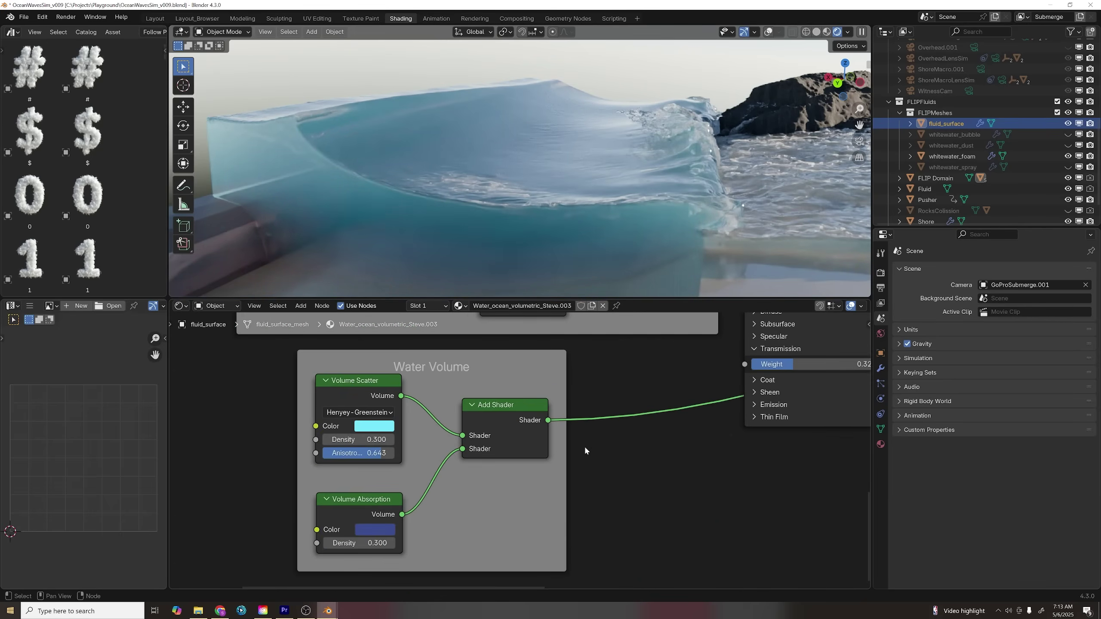
pyautogui.scroll(1, 584, 446)
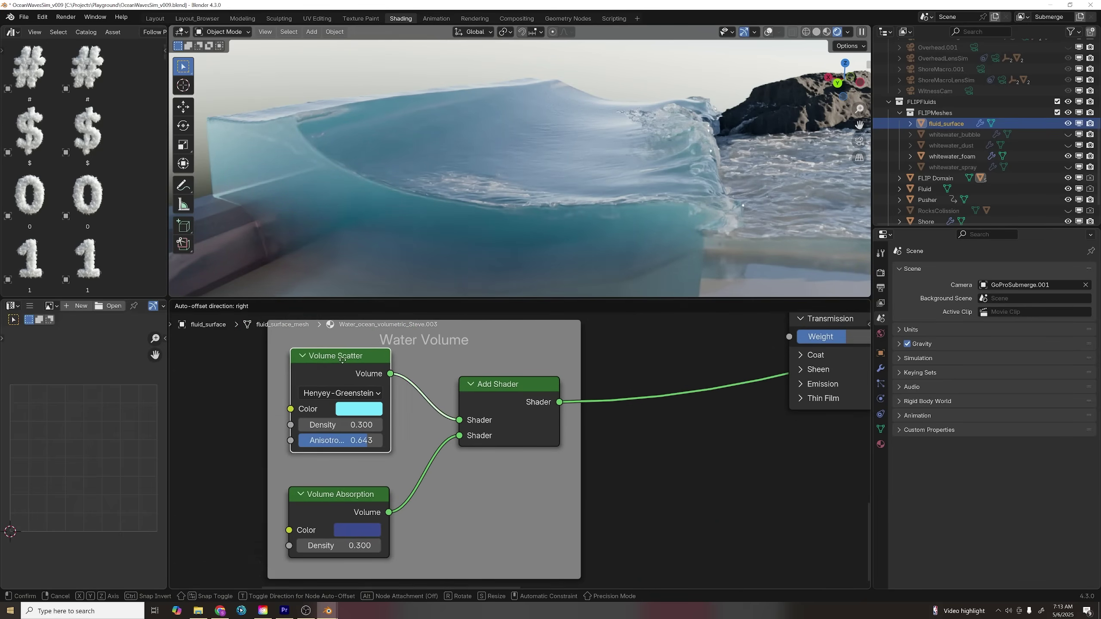
pyautogui.moveTo(396, 382); pyautogui.dragTo(299, 398, button='middle')
pyautogui.click(256, 539)
pyautogui.moveTo(354, 366)
pyautogui.mouseDown()
pyautogui.moveTo(354, 330)
pyautogui.moveTo(354, 347)
pyautogui.mouseUp()
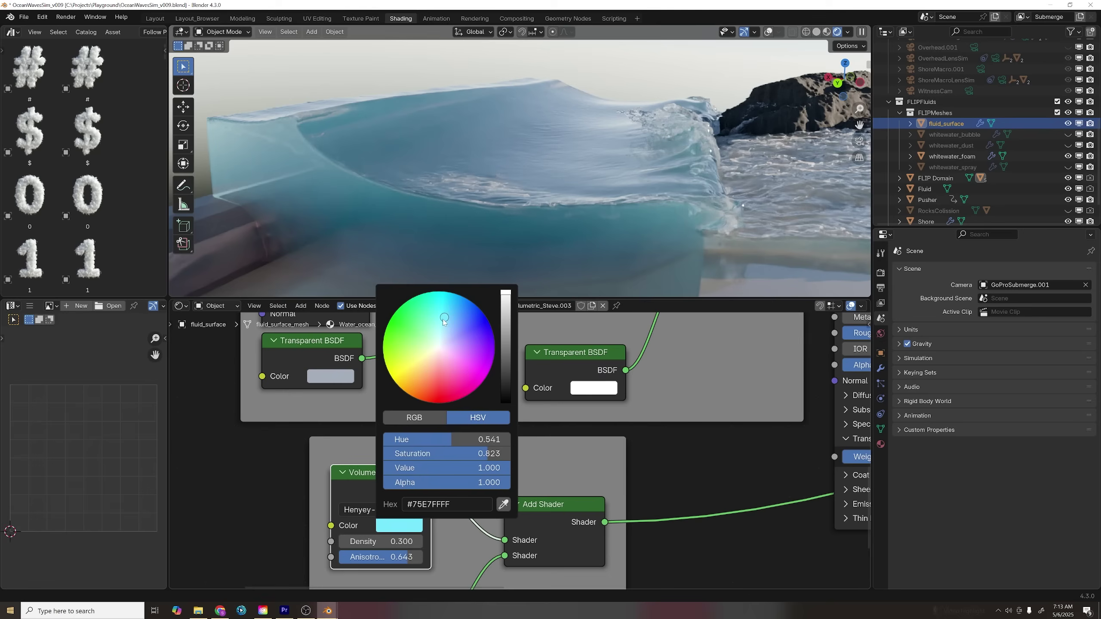
# Try cyan, yellow-green and salmon, then settle the Volume Scatter colour on light blue #76B6FF
pyautogui.click(438, 317)
pyautogui.click(406, 348)
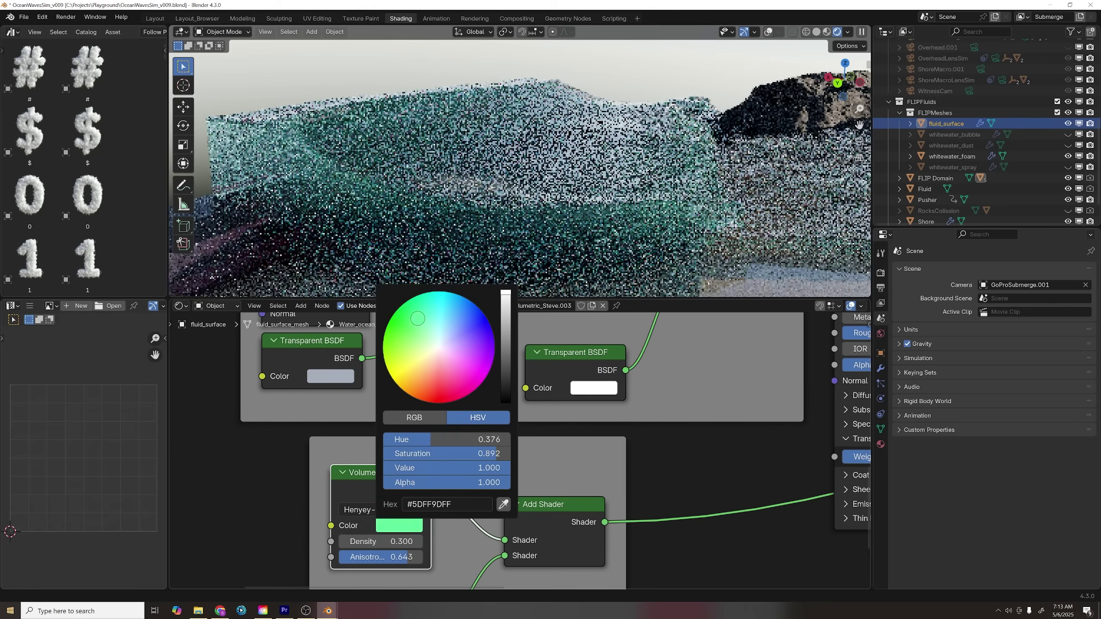
pyautogui.click(431, 373)
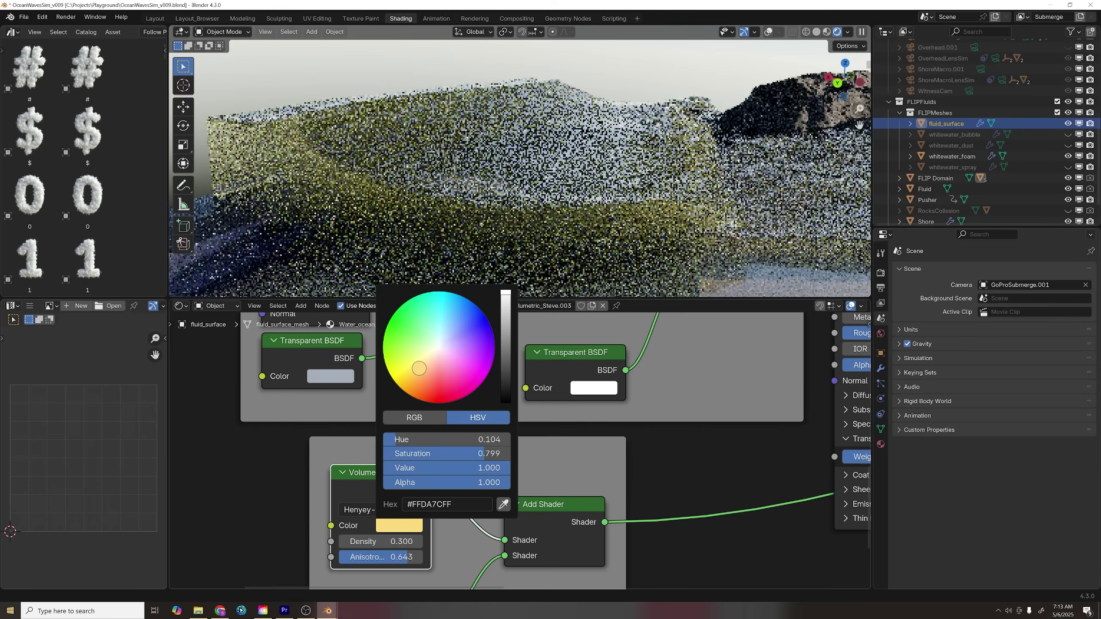
pyautogui.moveTo(430, 373); pyautogui.dragTo(454, 321)
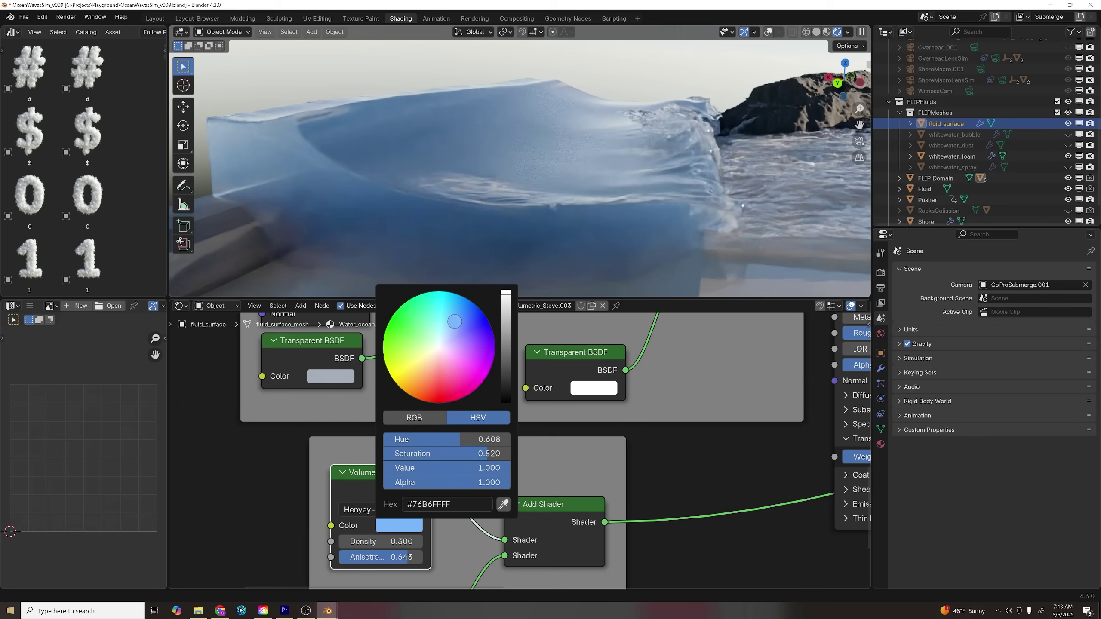
pyautogui.scroll(-2, 542, 391)
pyautogui.moveTo(542, 391); pyautogui.dragTo(558, 541, button='middle')
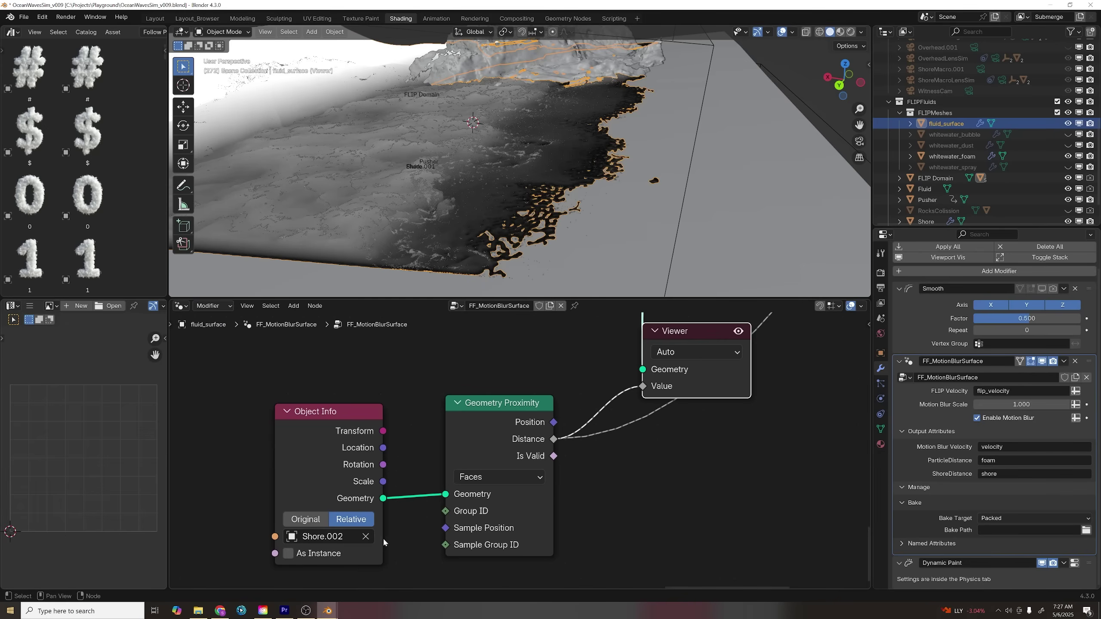
# Show the Shader Editor, use Rendered shading with overlays hidden, and enable the Displace modifier in viewport
pyautogui.hotkey('shift', 'F3')
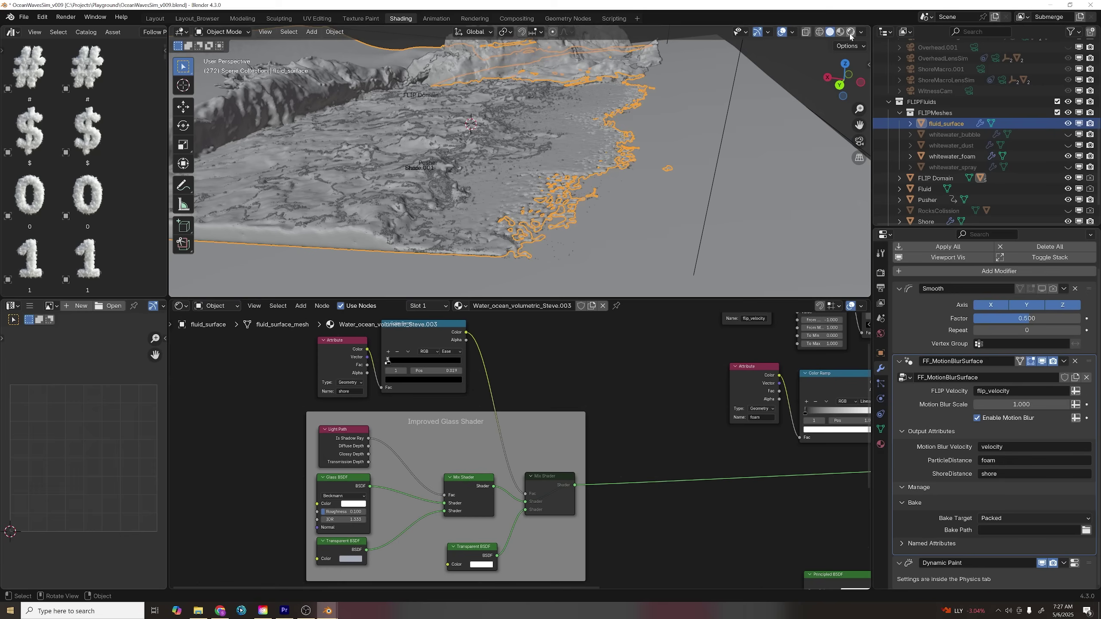
pyautogui.press('z')
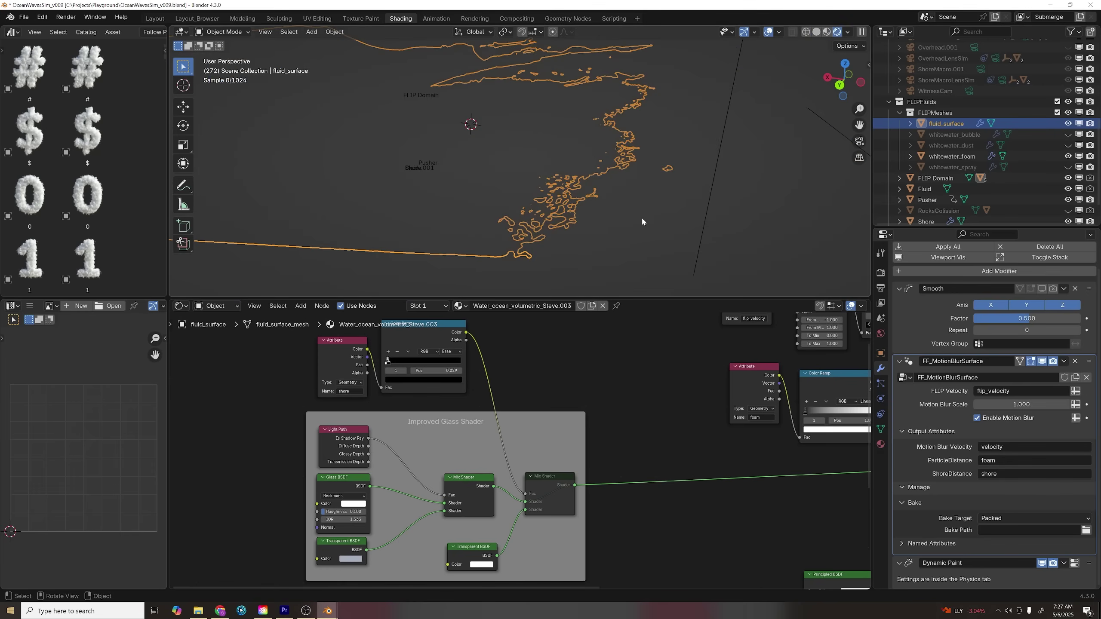
pyautogui.click(768, 31)
pyautogui.click(547, 487)
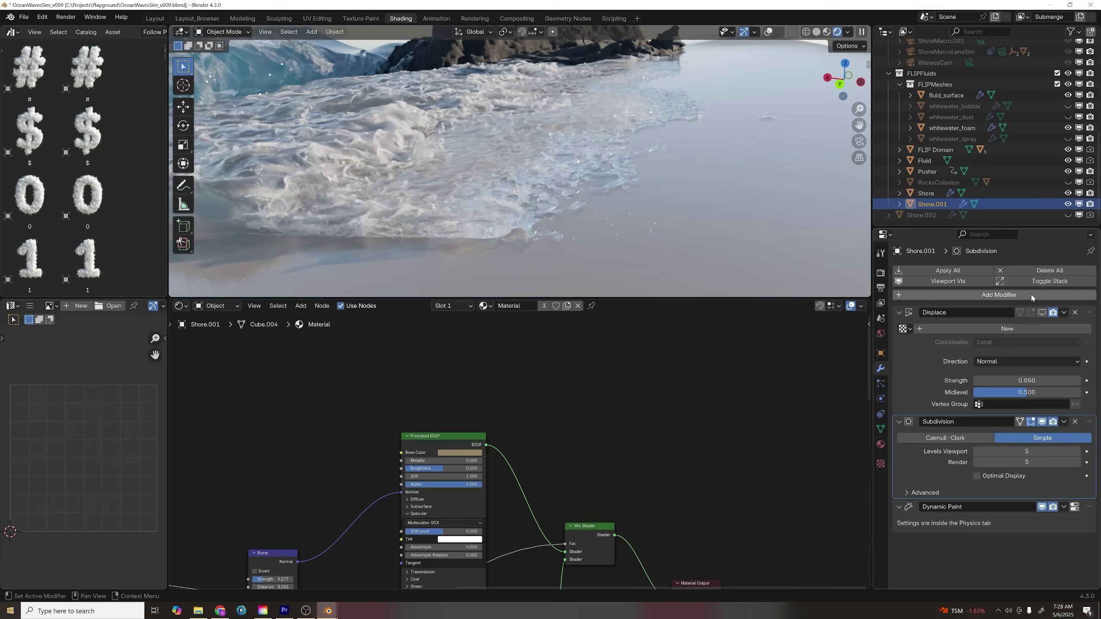
pyautogui.click(1042, 313)
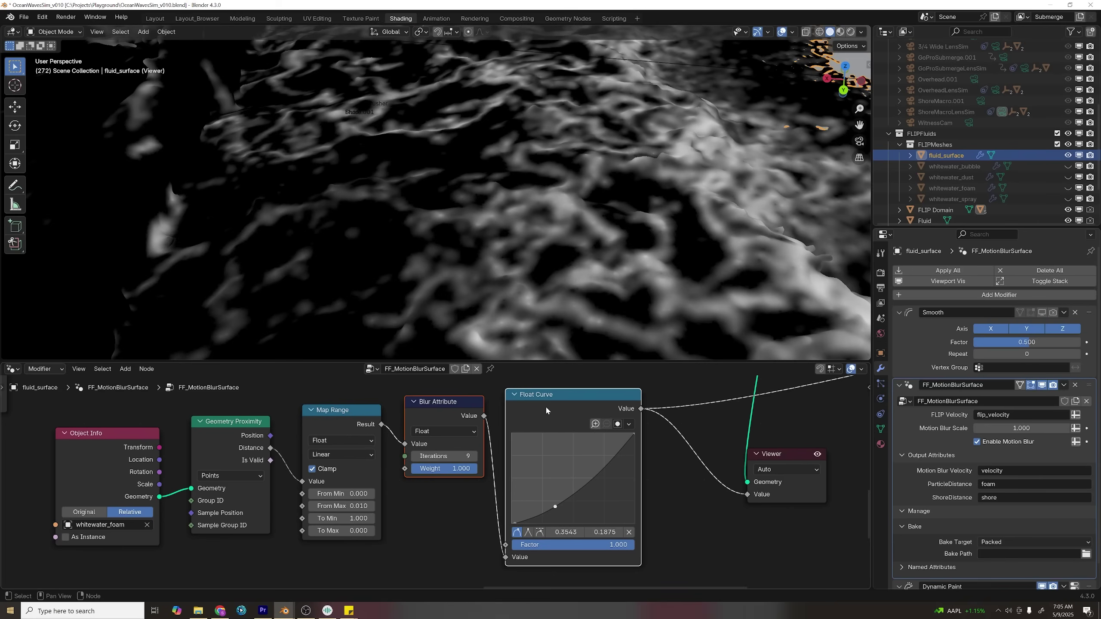
# Orbit to the shore edge and move the Principled BSDF node up and right in the surface material
pyautogui.moveTo(622, 197); pyautogui.dragTo(587, 239, button='middle')
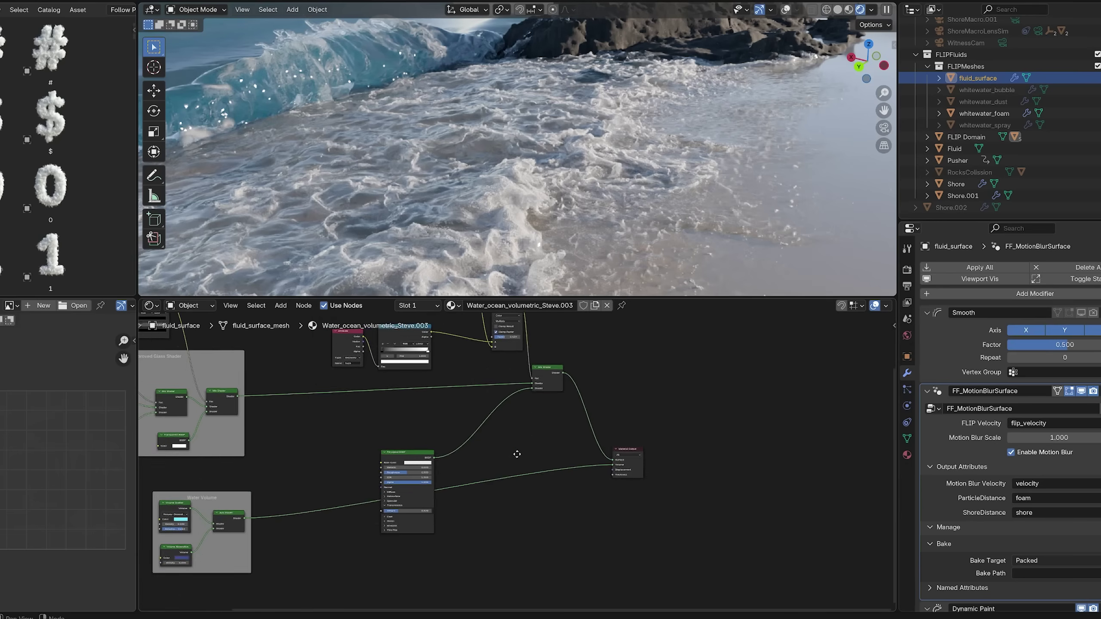
pyautogui.scroll(-4, 477, 477)
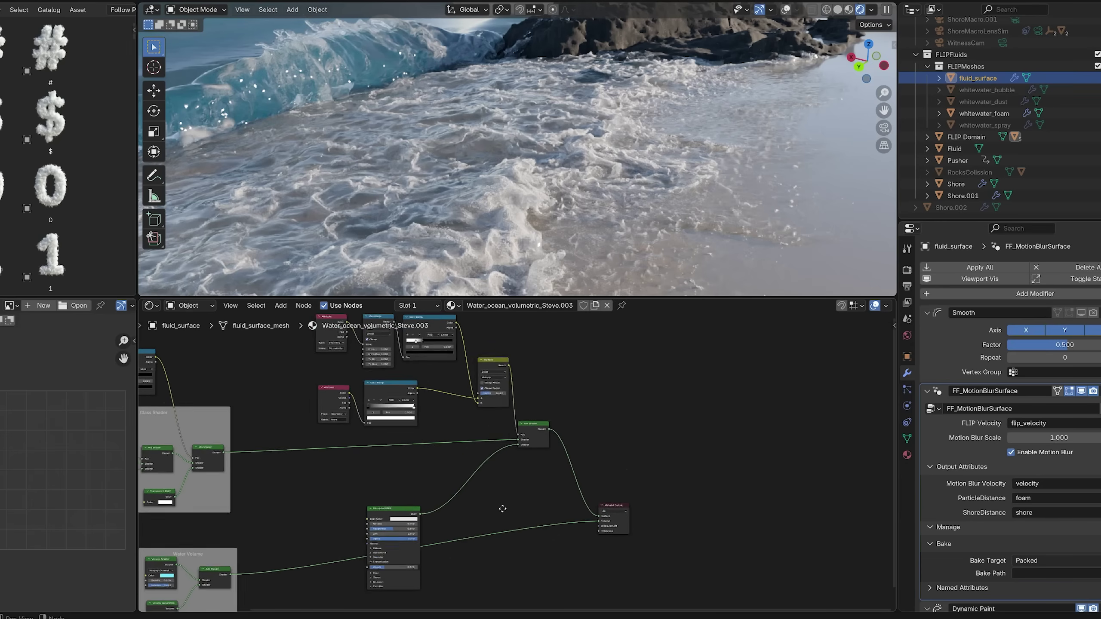
pyautogui.moveTo(372, 529); pyautogui.dragTo(443, 470)
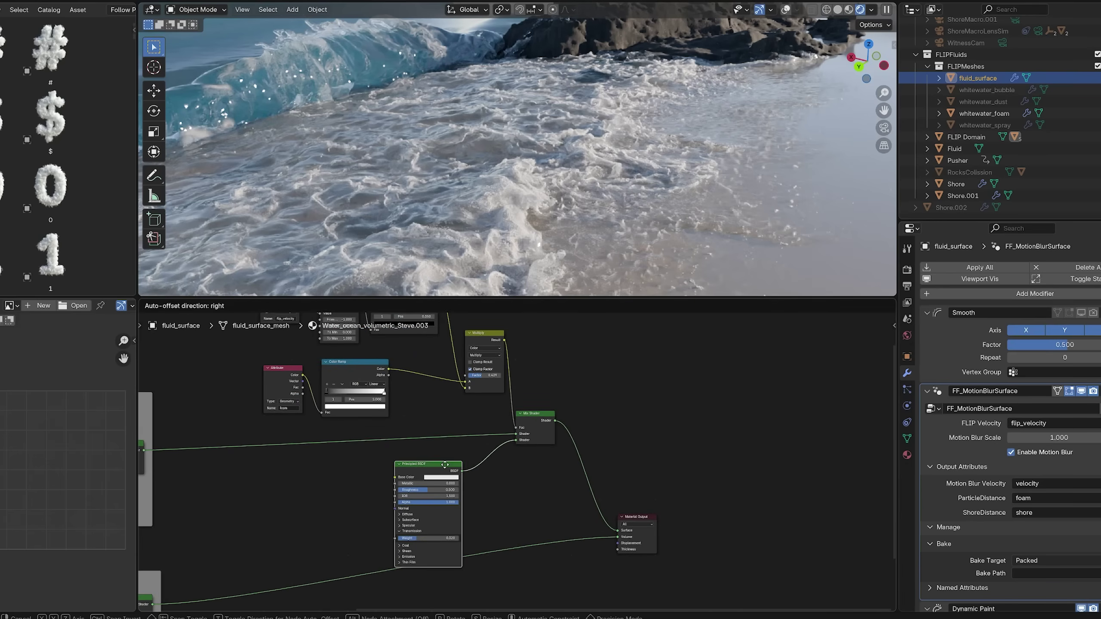
pyautogui.scroll(2, 595, 400)
pyautogui.scroll(-2, 573, 469)
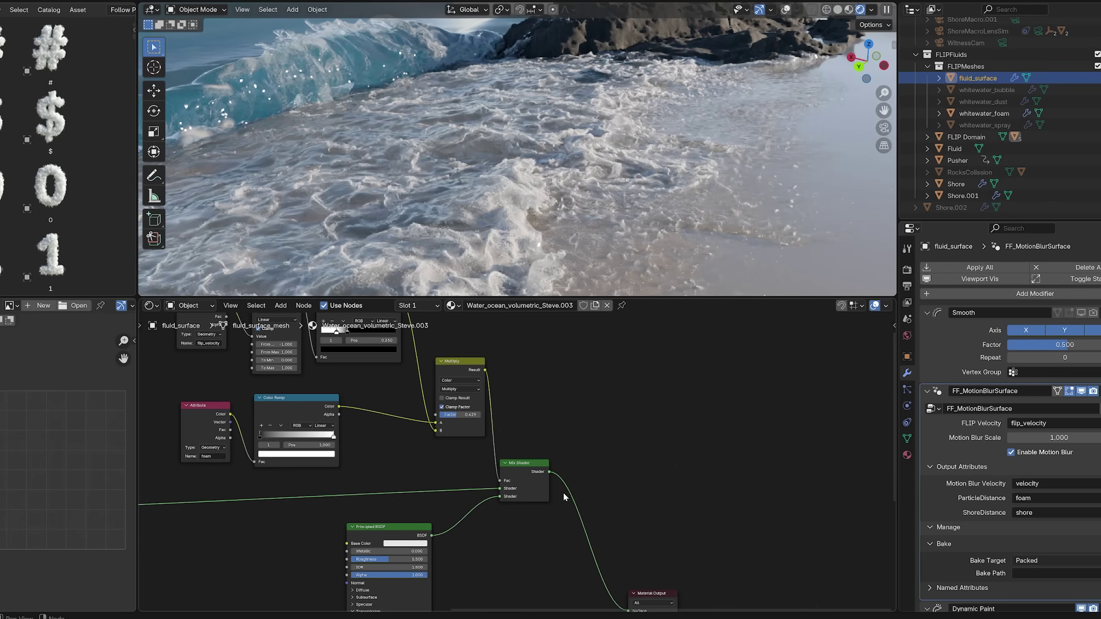
pyautogui.scroll(-2, 563, 491)
pyautogui.click(528, 466)
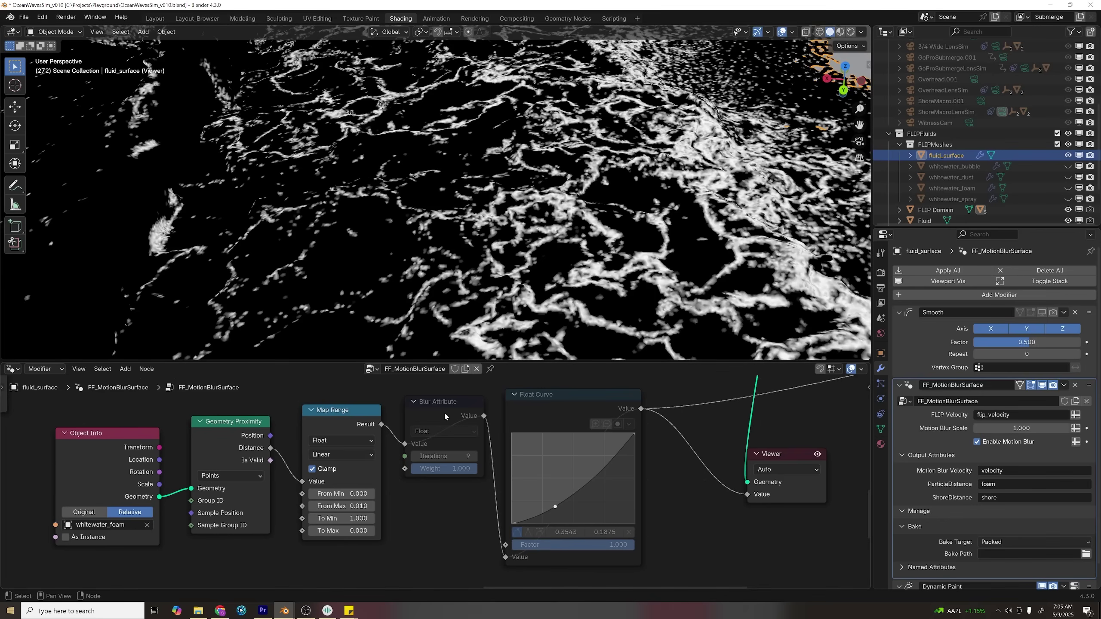
# Unmute the Blur Attribute and Float Curve nodes together with M
pyautogui.click(444, 412)
pyautogui.keyDown('shift'); pyautogui.click(546, 405); pyautogui.keyUp('shift')
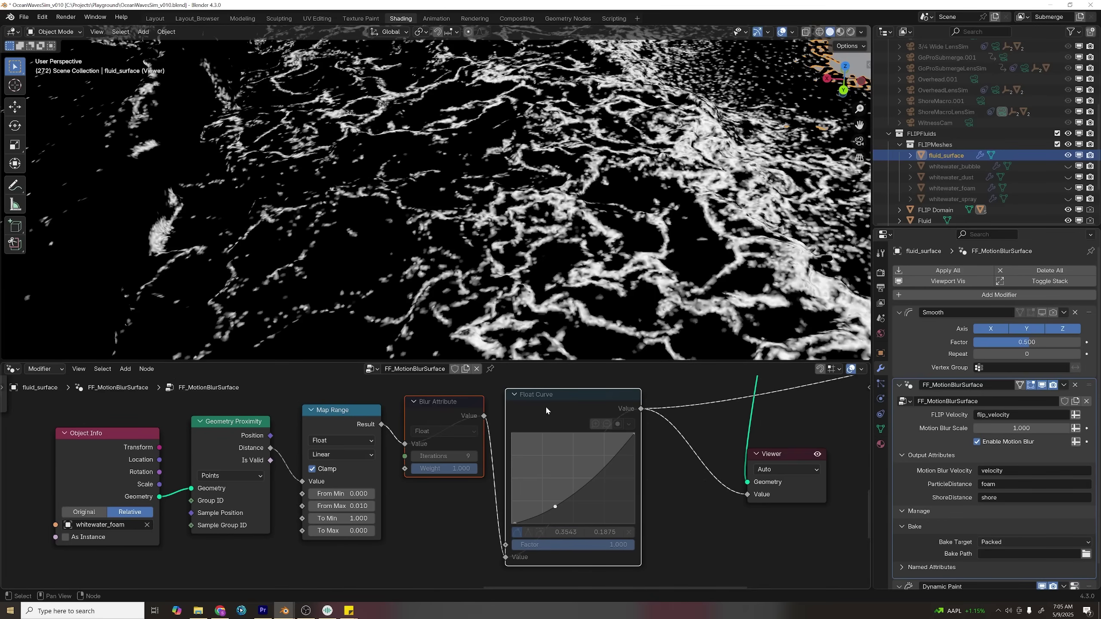
pyautogui.press('m')
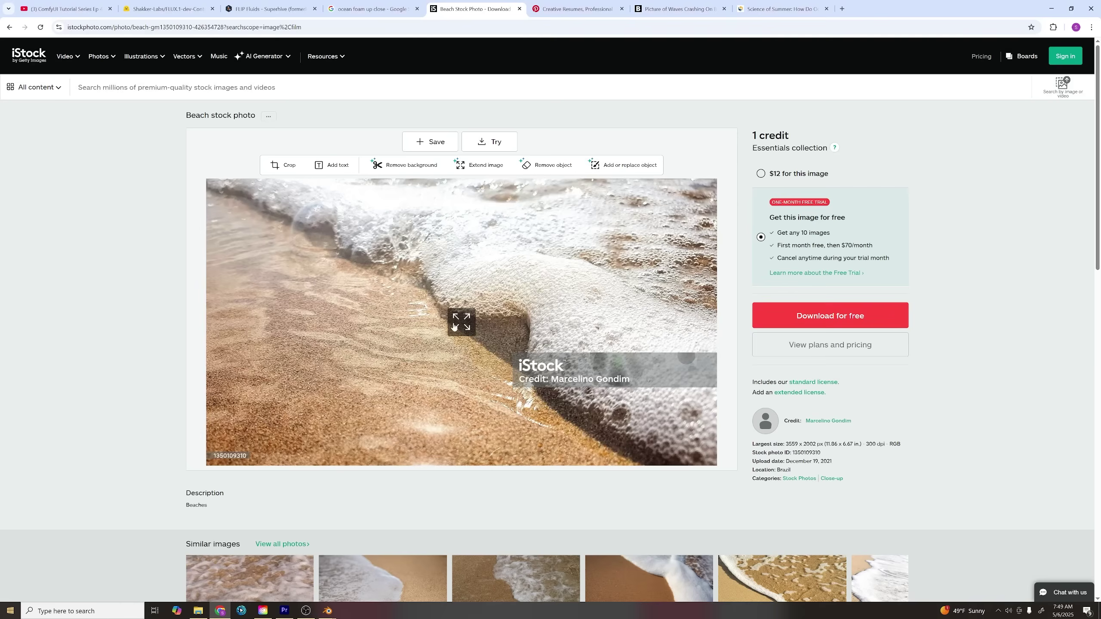
# Connect the Mix Shader output to the Bubbles Material Output Surface, replacing the Principled BSDF
pyautogui.click(463, 324)
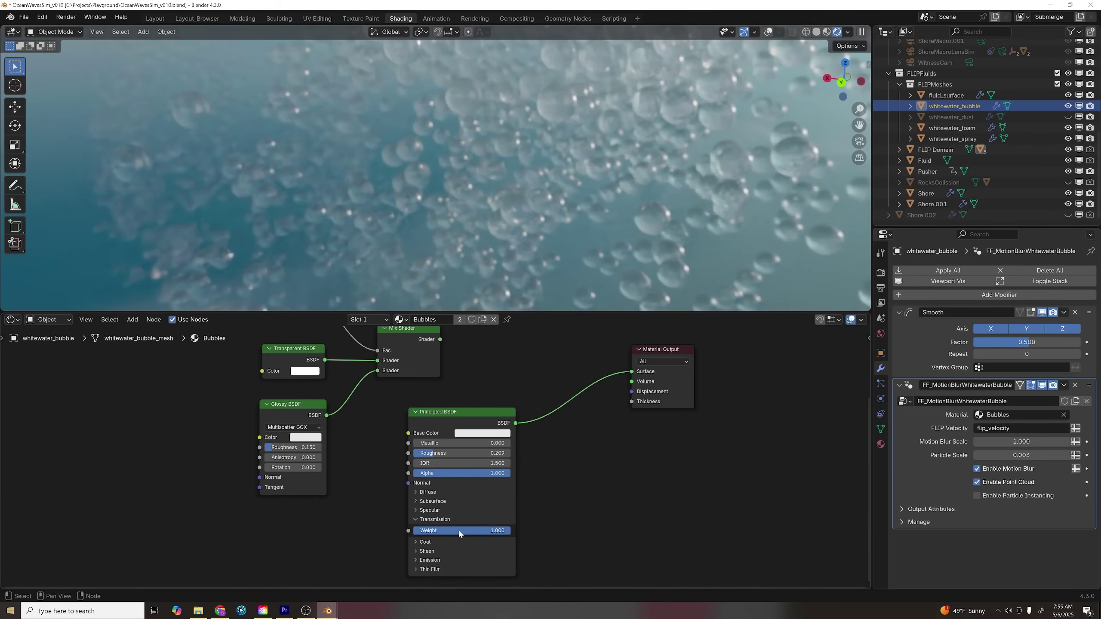
pyautogui.scroll(-1, 540, 473)
pyautogui.moveTo(568, 444); pyautogui.dragTo(579, 527, button='middle')
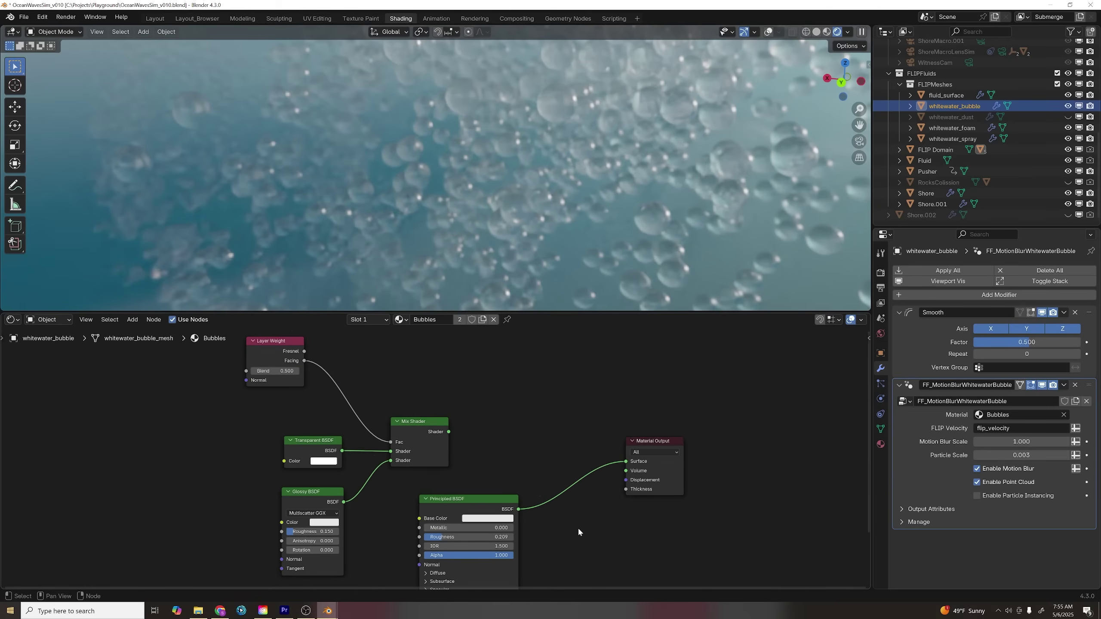
pyautogui.moveTo(450, 432); pyautogui.dragTo(626, 462)
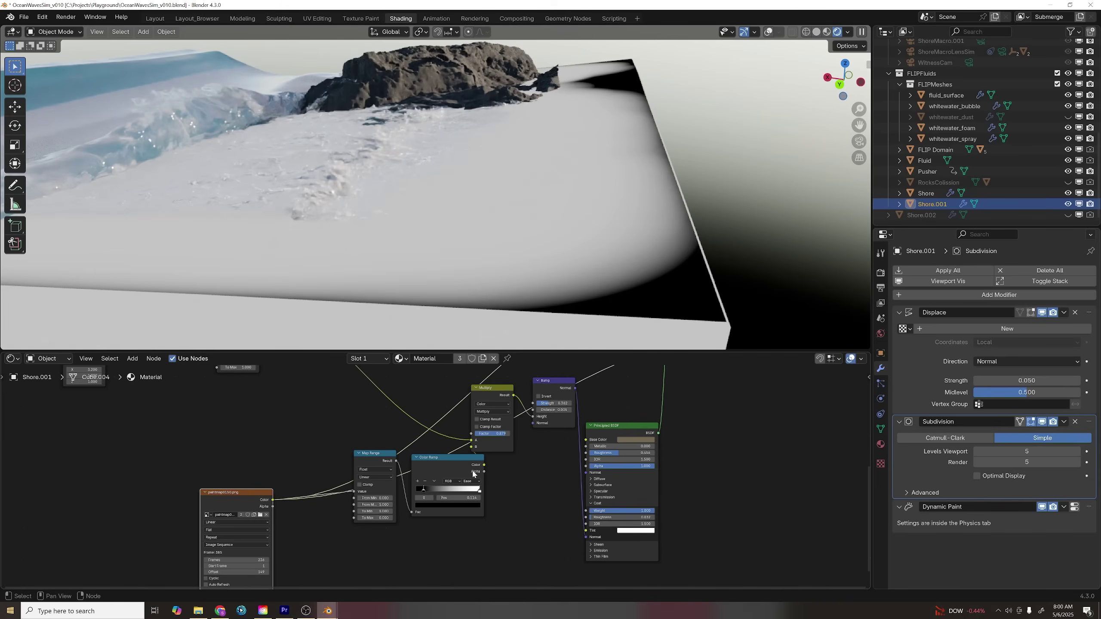
pyautogui.scroll(-3, 246, 499)
pyautogui.scroll(1, 580, 451)
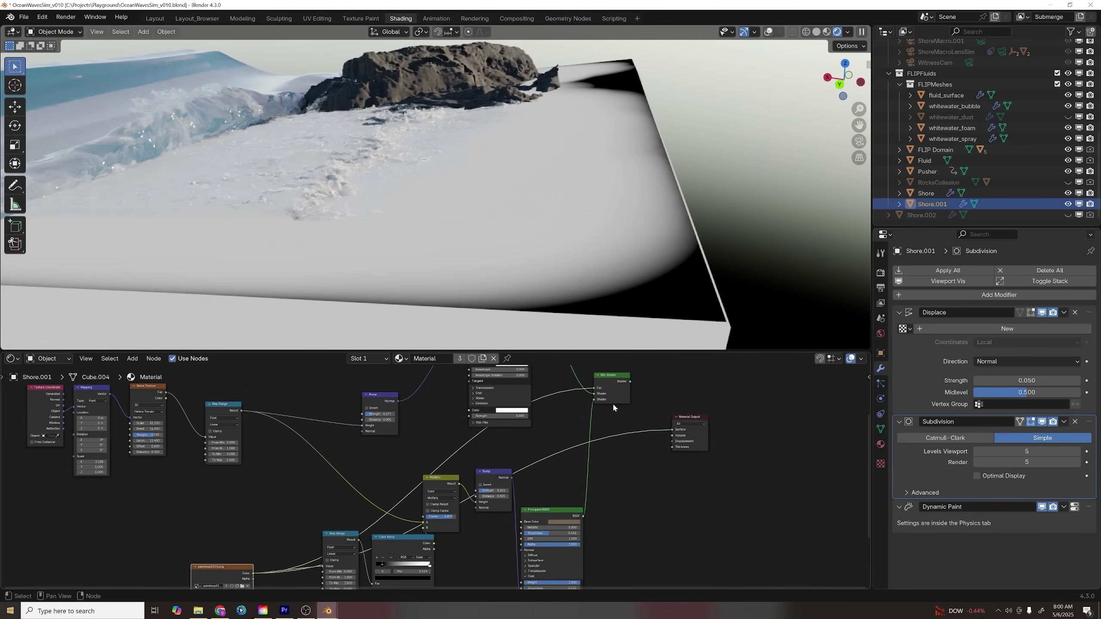
pyautogui.moveTo(631, 261)
pyautogui.mouseDown(button='middle')
pyautogui.moveTo(616, 286)
pyautogui.moveTo(605, 274)
pyautogui.moveTo(626, 266)
pyautogui.mouseUp(button='middle')
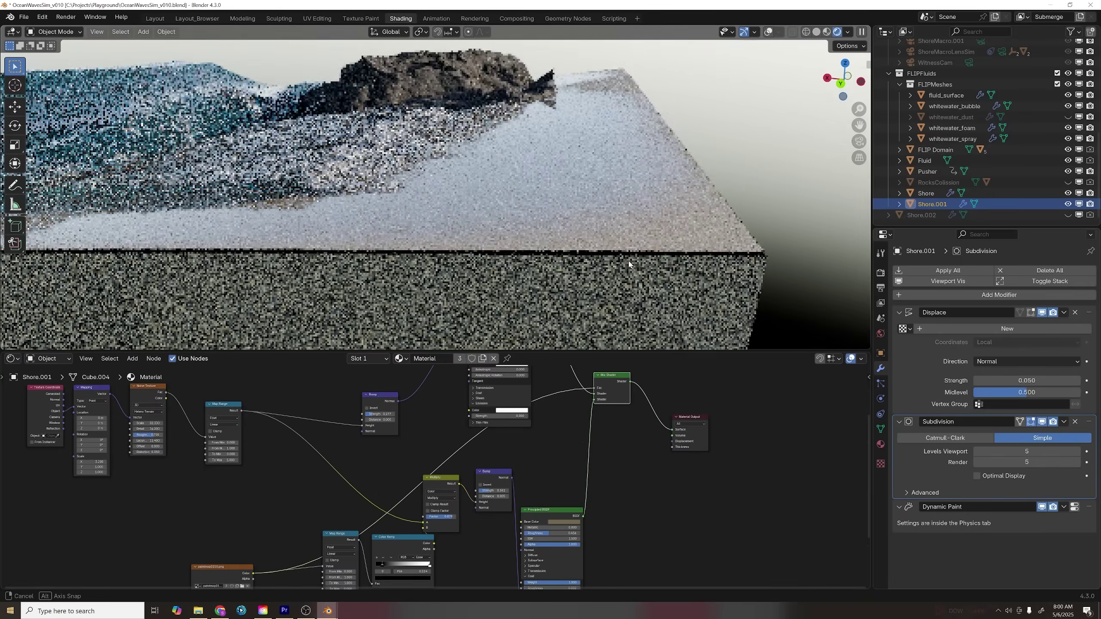
pyautogui.moveTo(696, 238); pyautogui.dragTo(689, 239, button='middle')
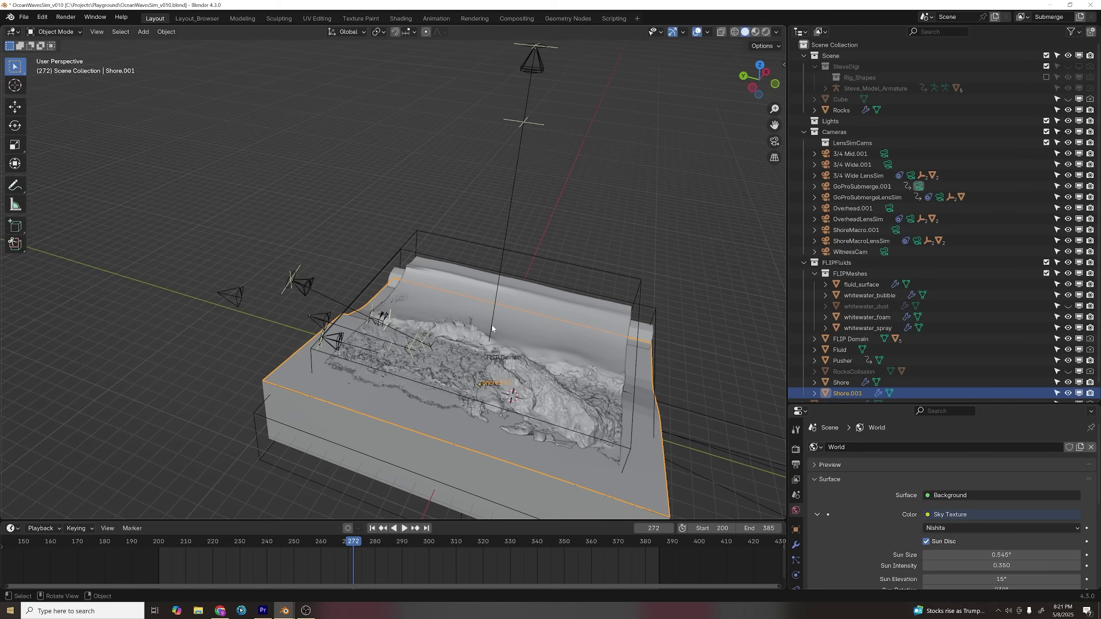
pyautogui.moveTo(451, 329); pyautogui.dragTo(437, 332, button='middle')
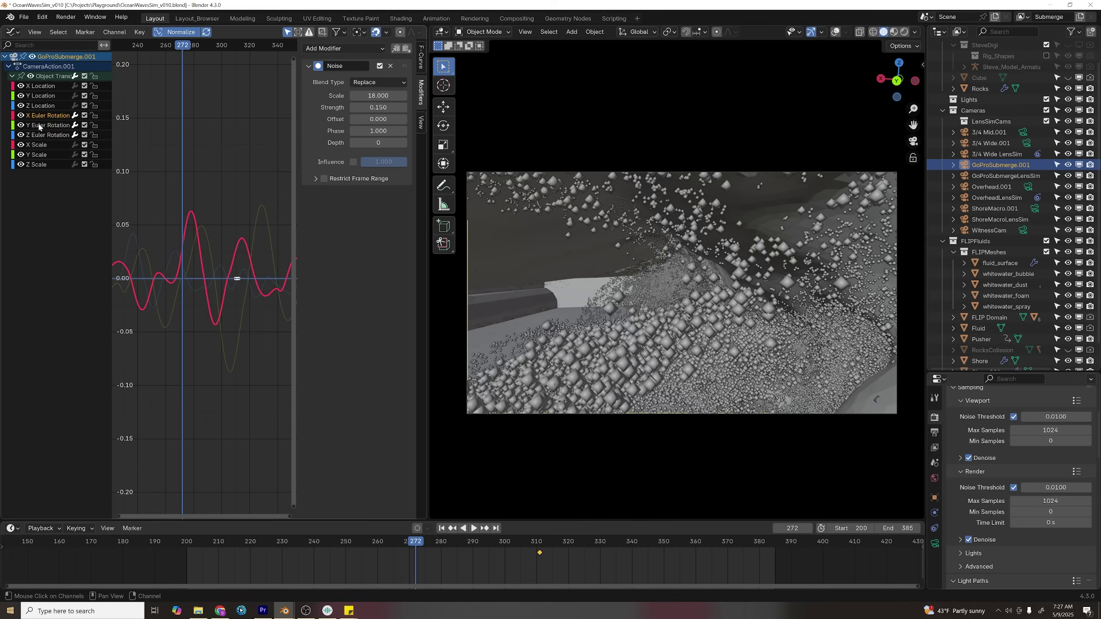
# Check the camera's Y and Z rotation noise curves, then cycle the scene camera through 3/4 Wide.001, Overhead.001 and ShoreMacro.001 to ShoreMacroLensSim
pyautogui.click(39, 125)
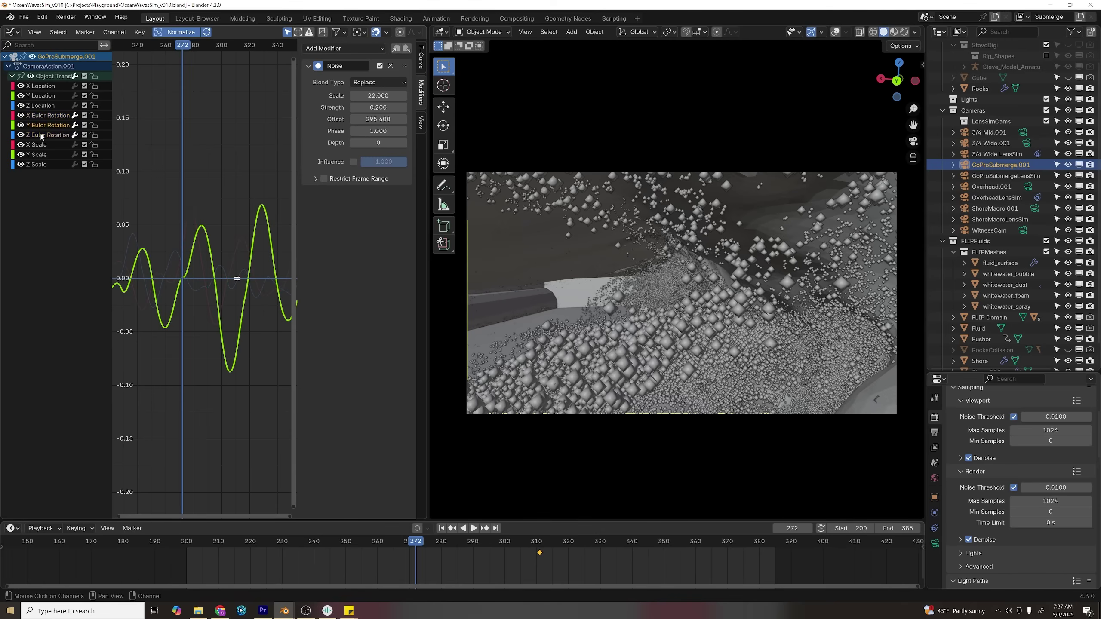
pyautogui.click(41, 136)
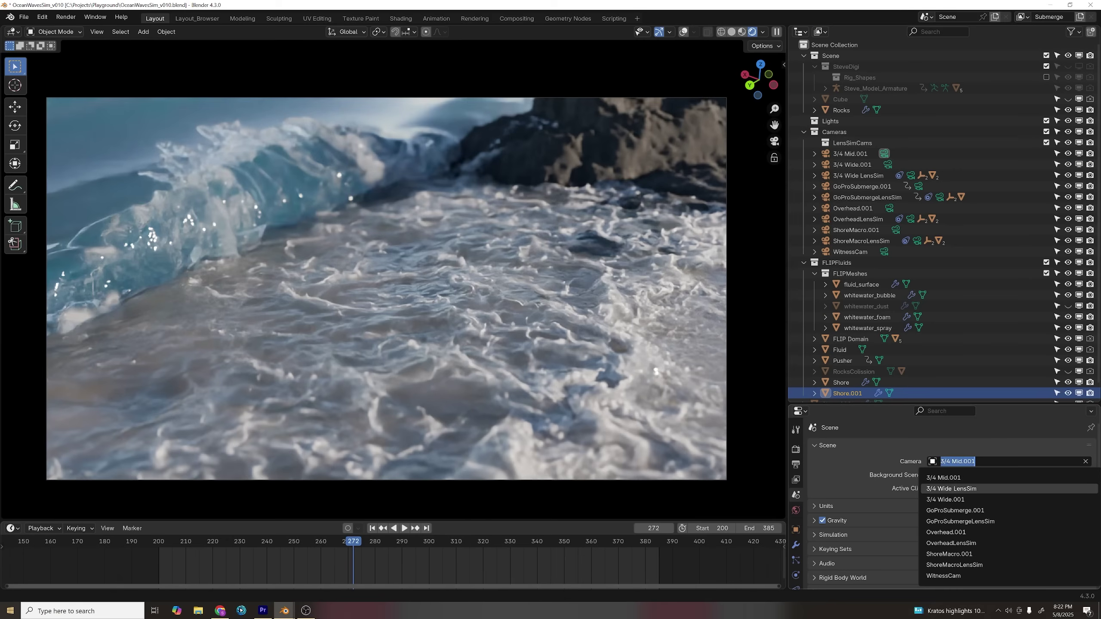
pyautogui.click(951, 497)
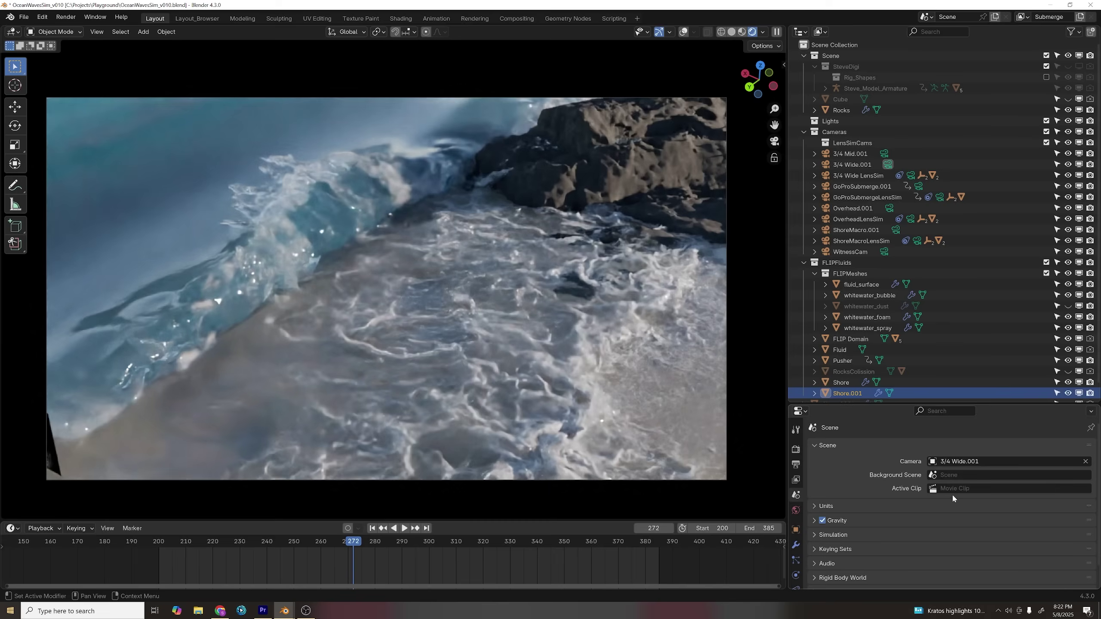
pyautogui.click(997, 461)
pyautogui.click(943, 532)
pyautogui.click(997, 462)
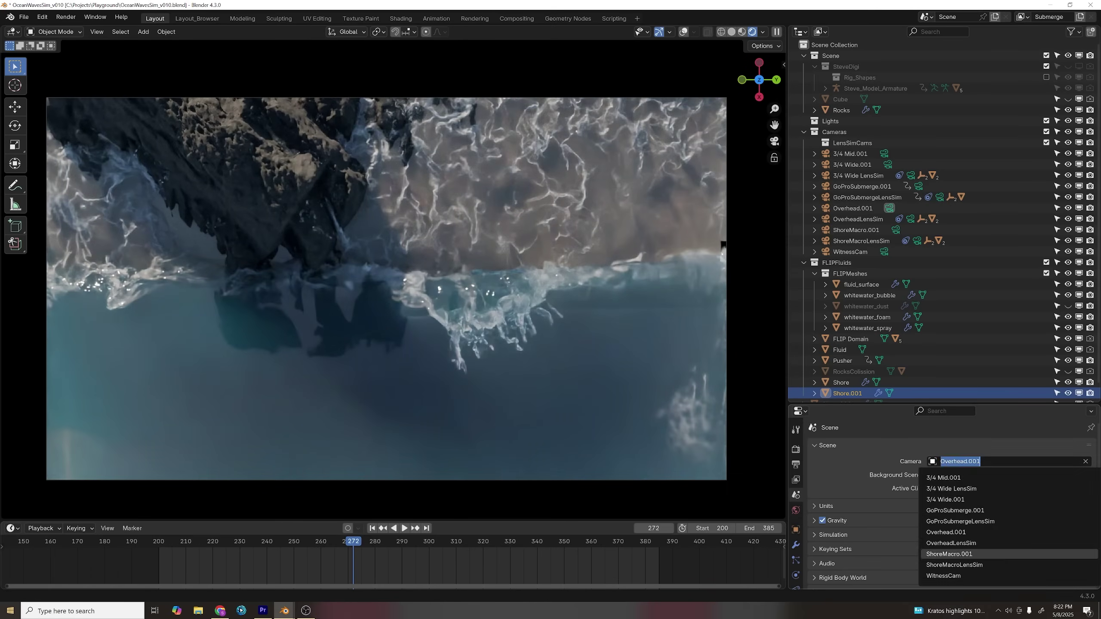
pyautogui.click(948, 552)
pyautogui.click(997, 461)
pyautogui.click(950, 489)
# Select the ShoreMacroLensSim camera and lower its Lens Sim F-Stop to 1.5
pyautogui.click(862, 241)
pyautogui.press('n')
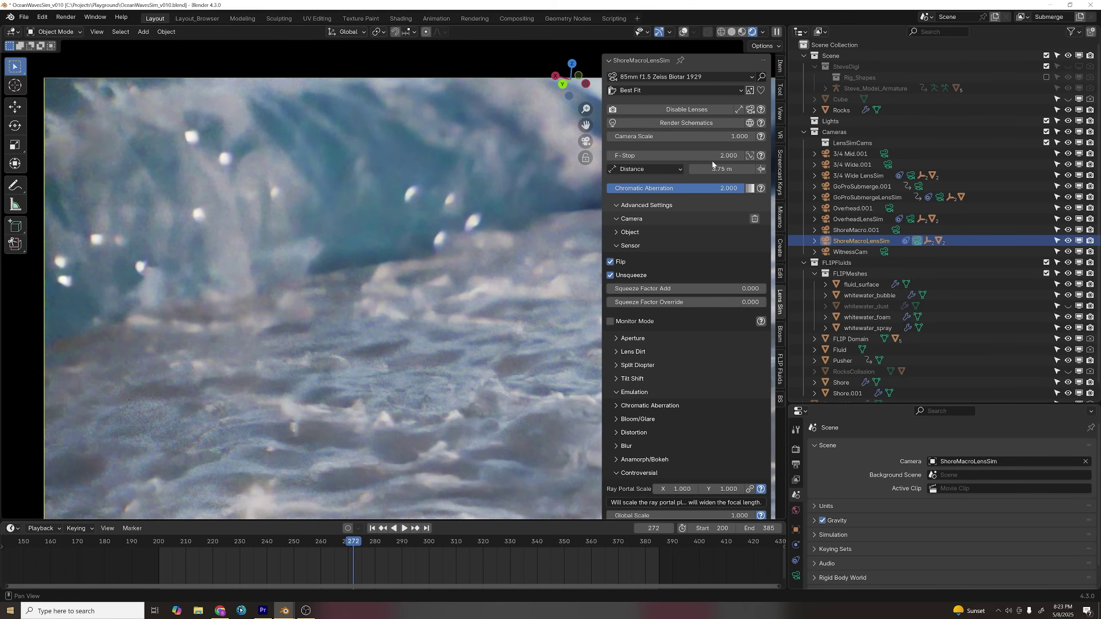
pyautogui.moveTo(674, 155); pyautogui.dragTo(650, 156)
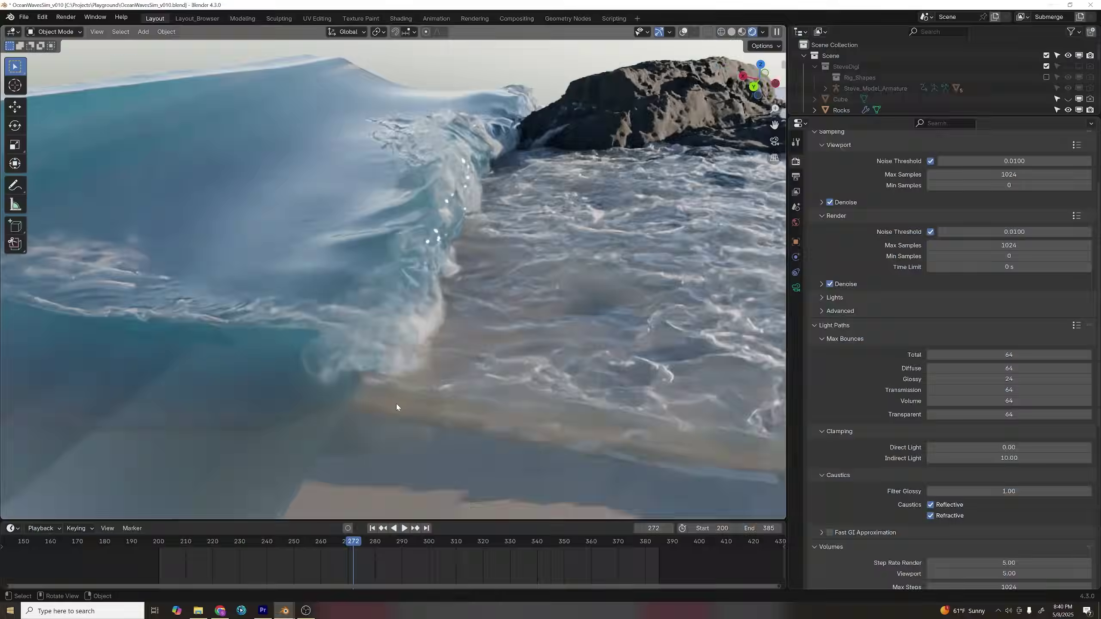
pyautogui.moveTo(396, 406); pyautogui.dragTo(405, 381, button='middle')
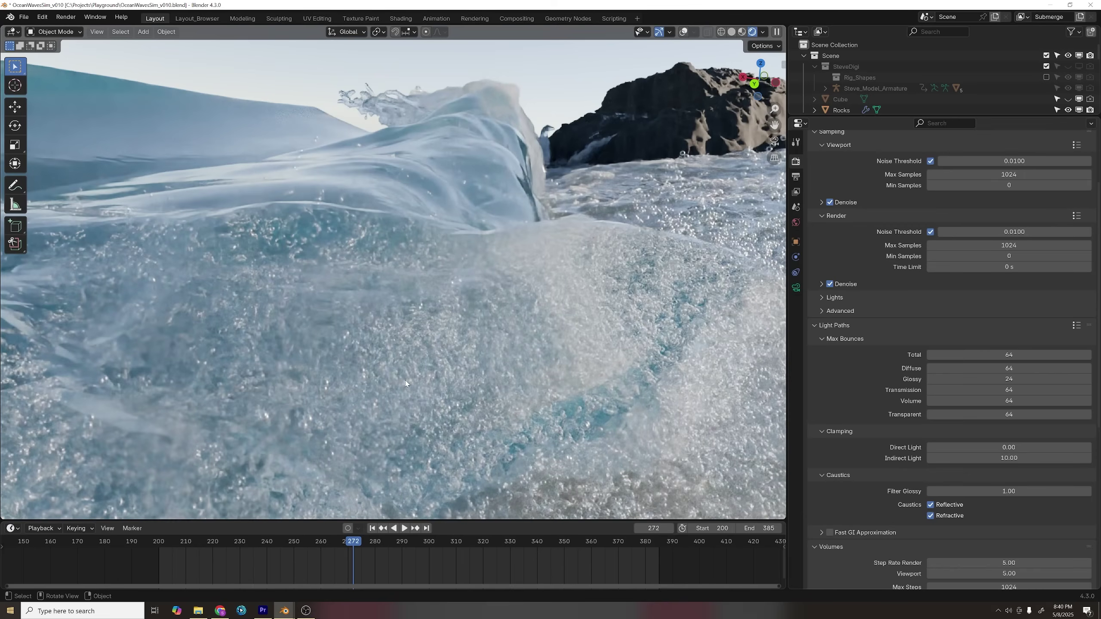
# Drop the light bounce limits to low values while reframing the wave and rock
pyautogui.moveTo(406, 382); pyautogui.dragTo(405, 388, button='middle')
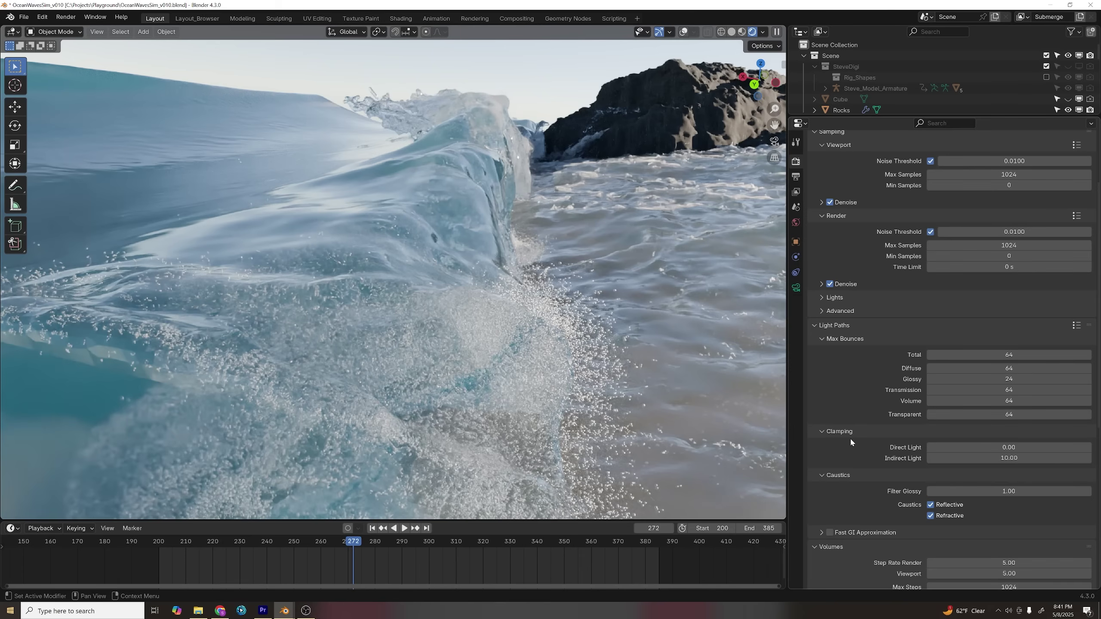
pyautogui.hotkey('ctrl', 'z')
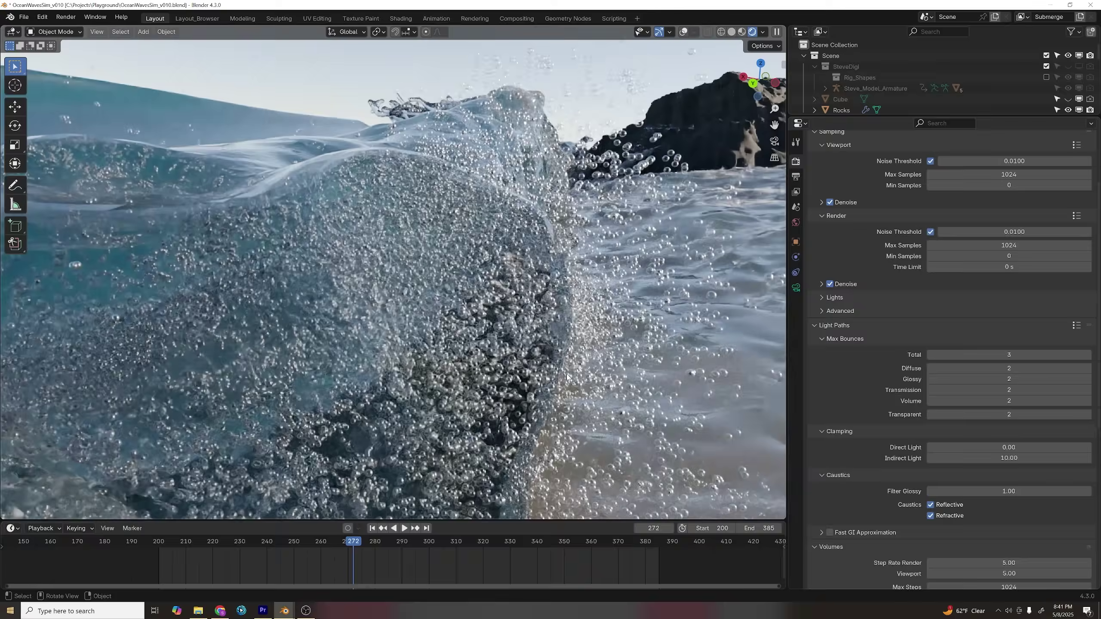
pyautogui.moveTo(567, 376); pyautogui.dragTo(387, 333, button='middle')
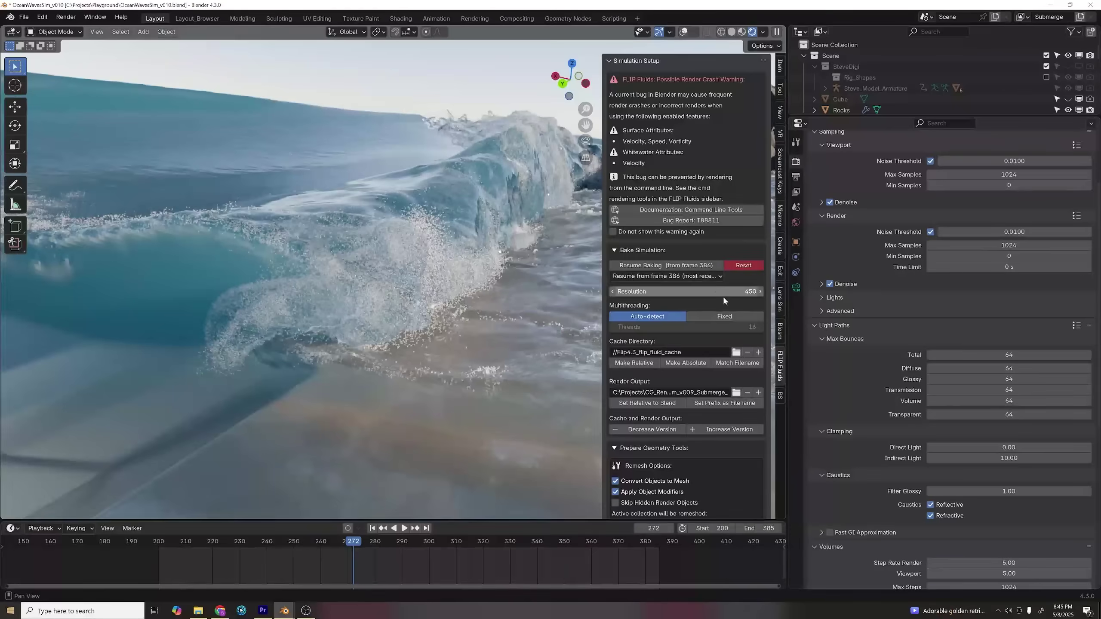
# Scroll the FLIP Fluids sidebar down to the Command Line Tools render options and back up
pyautogui.scroll(-12, 724, 297)
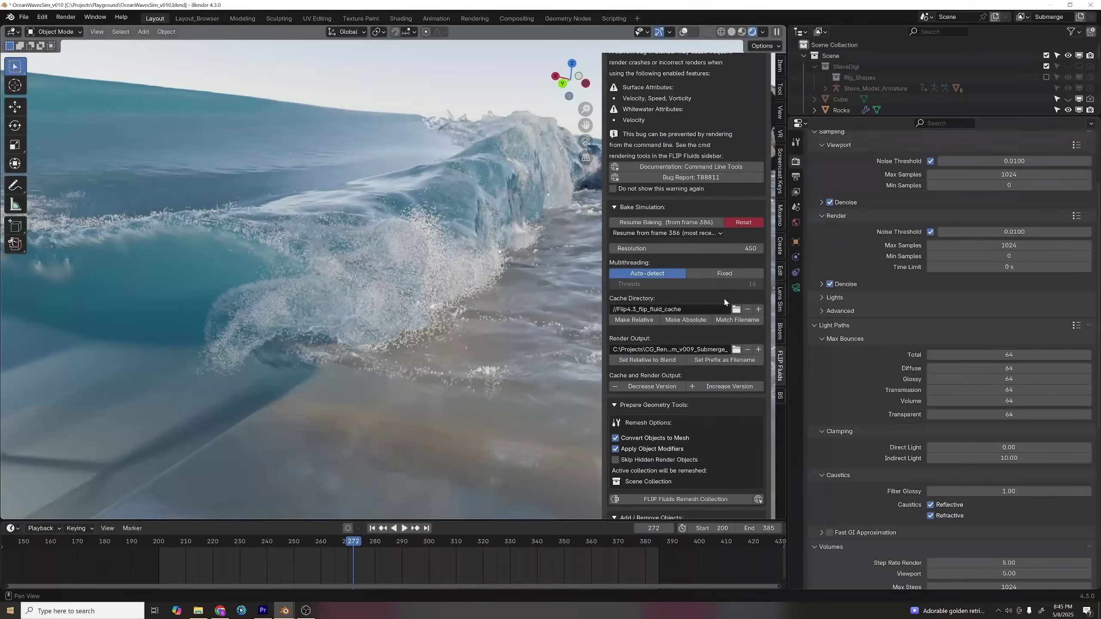
pyautogui.scroll(-8, 724, 301)
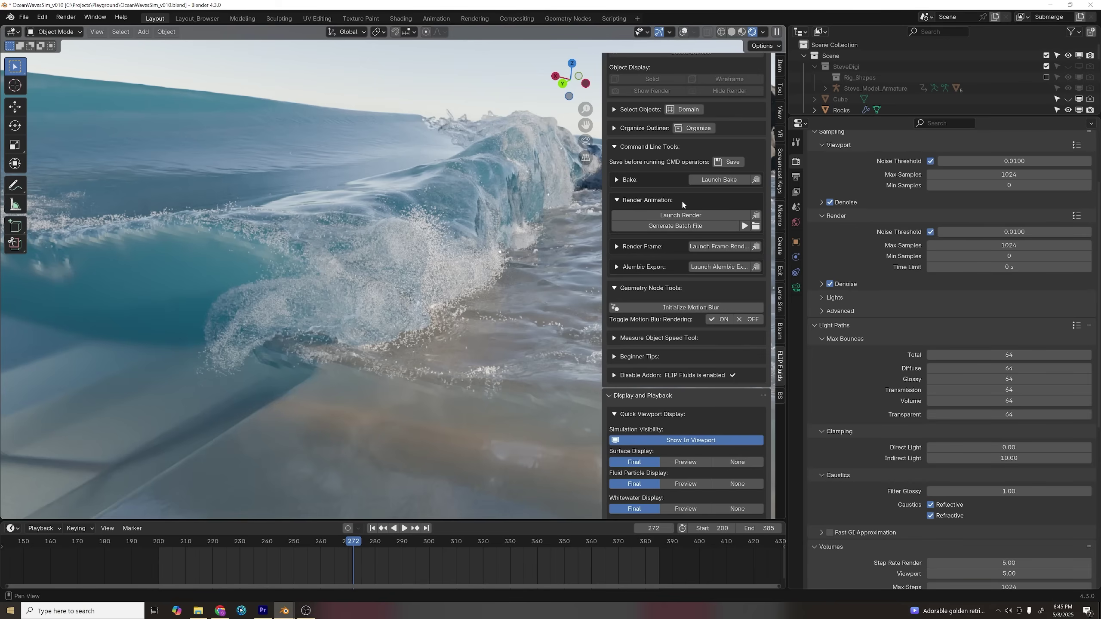
pyautogui.scroll(5, 685, 200)
pyautogui.scroll(10, 685, 203)
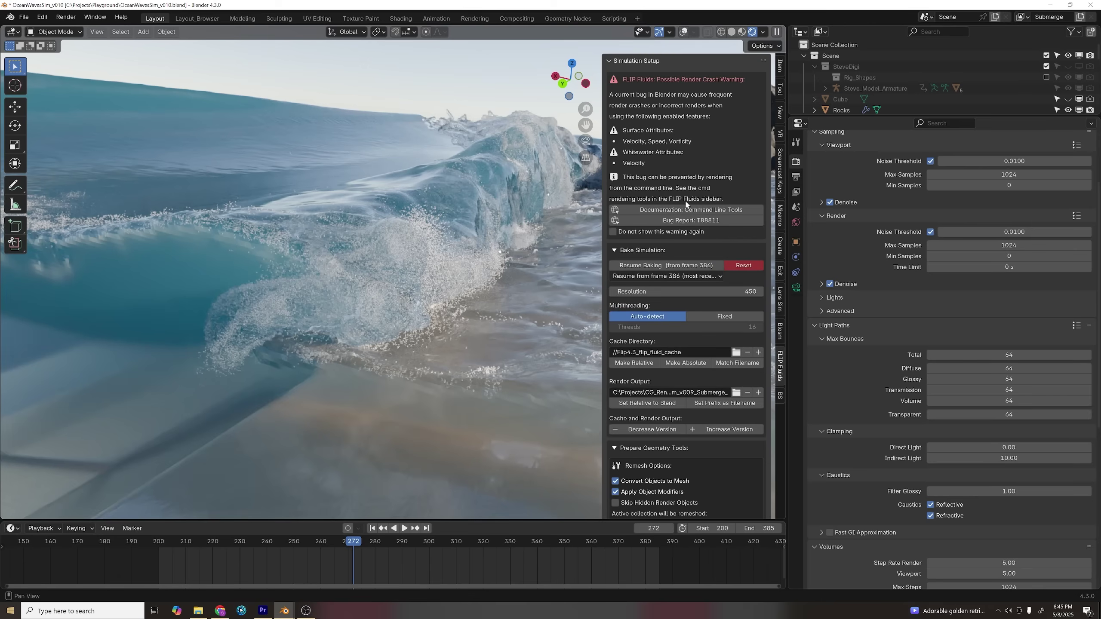